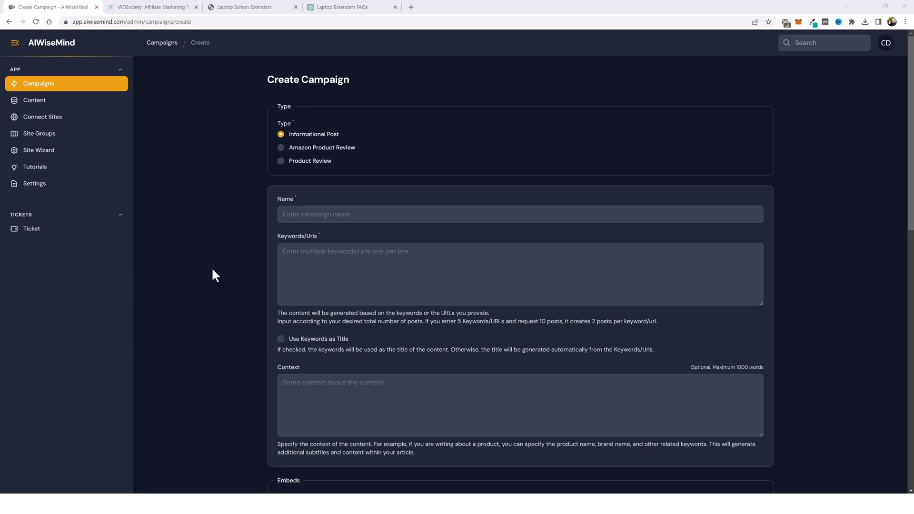
# Search Google for the Quick Studio FX PRO Review title from the VIDSociety site.
pyautogui.hotkey('ctrl', 'Tab')
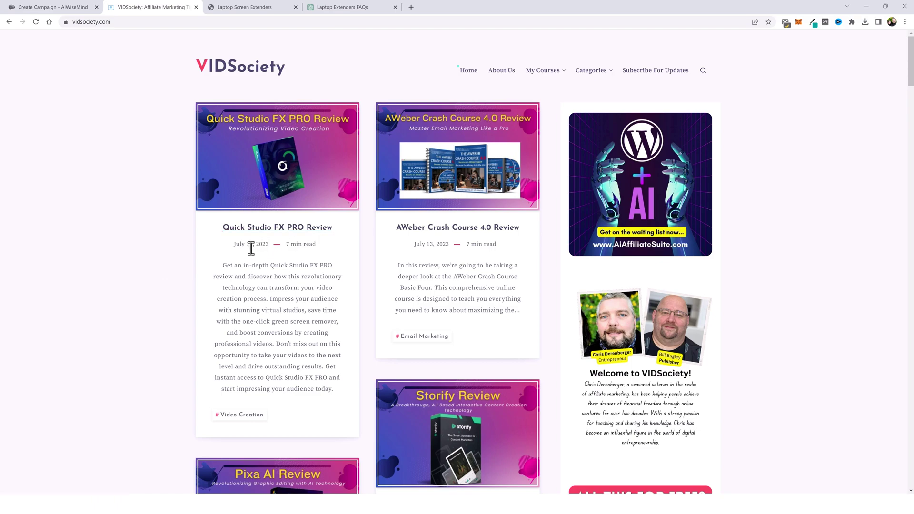
pyautogui.moveTo(223, 227); pyautogui.dragTo(334, 227)
pyautogui.rightClick(324, 232)
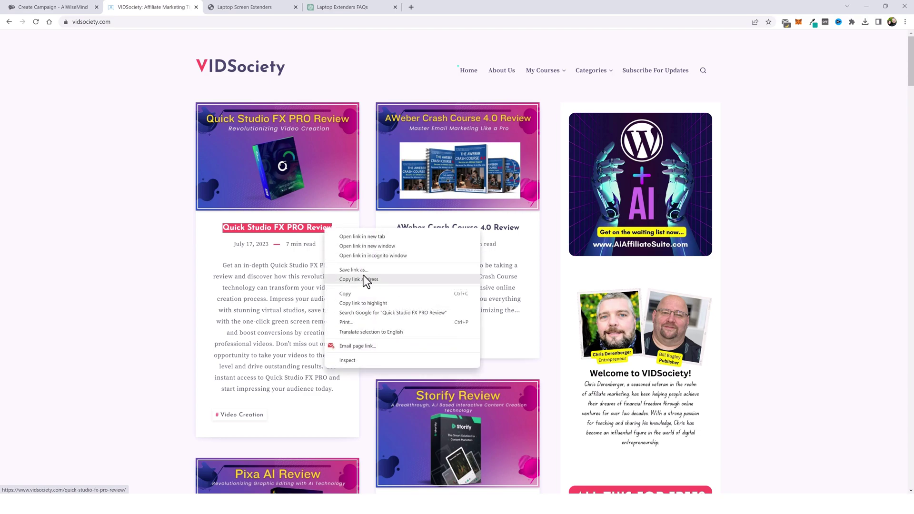
pyautogui.click(356, 313)
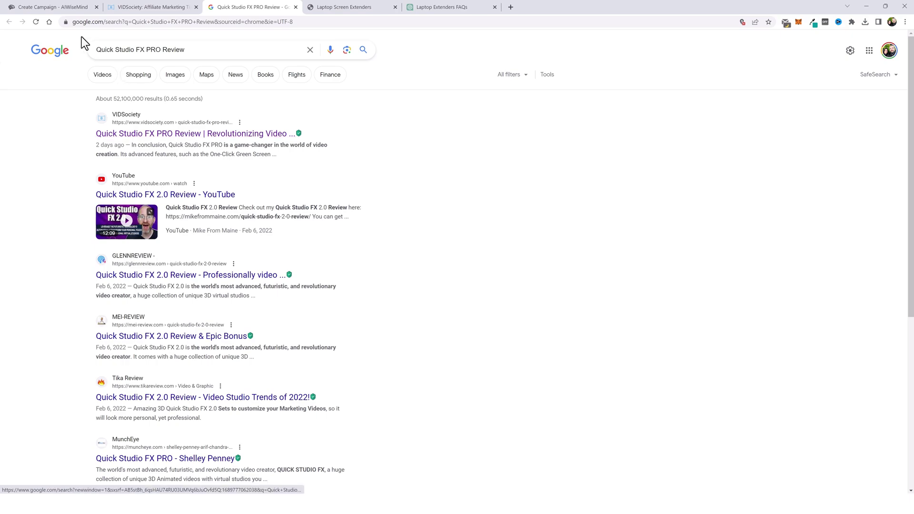
pyautogui.click(54, 7)
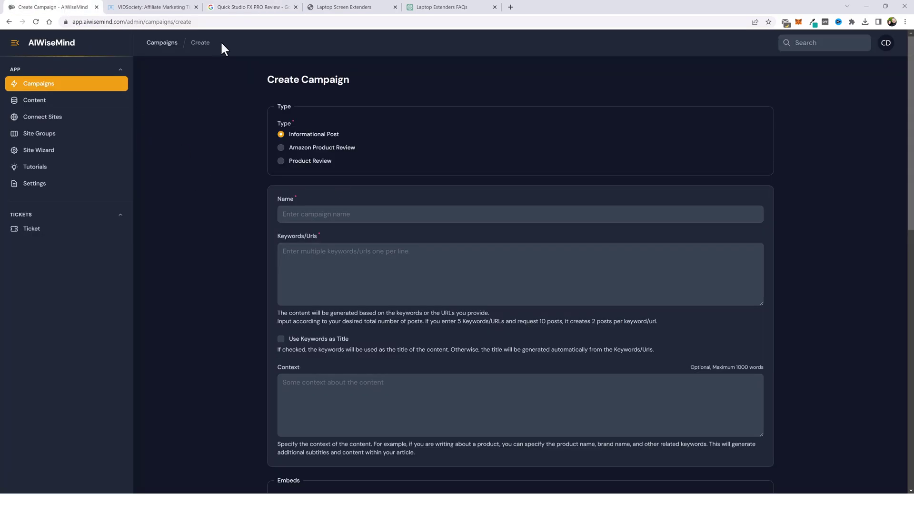
# Search Google for the AWeber Crash Course 4.0 Review title and scroll the results.
pyautogui.hotkey('ctrl', 'Tab')
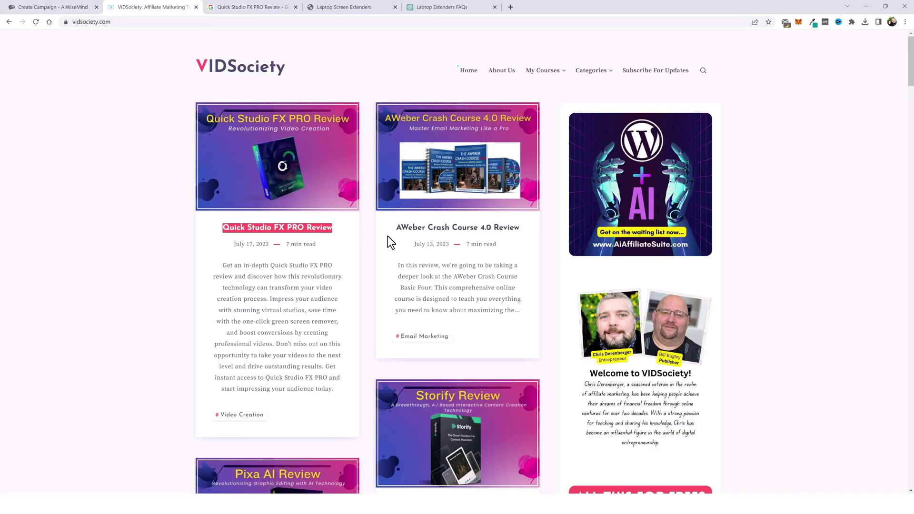
pyautogui.moveTo(396, 227); pyautogui.dragTo(518, 229)
pyautogui.rightClick(509, 233)
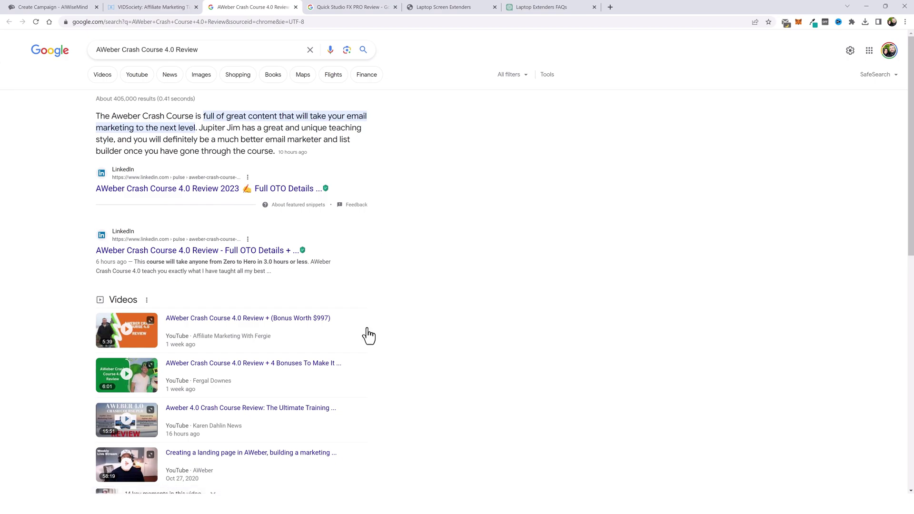
pyautogui.scroll(-3, 349, 286)
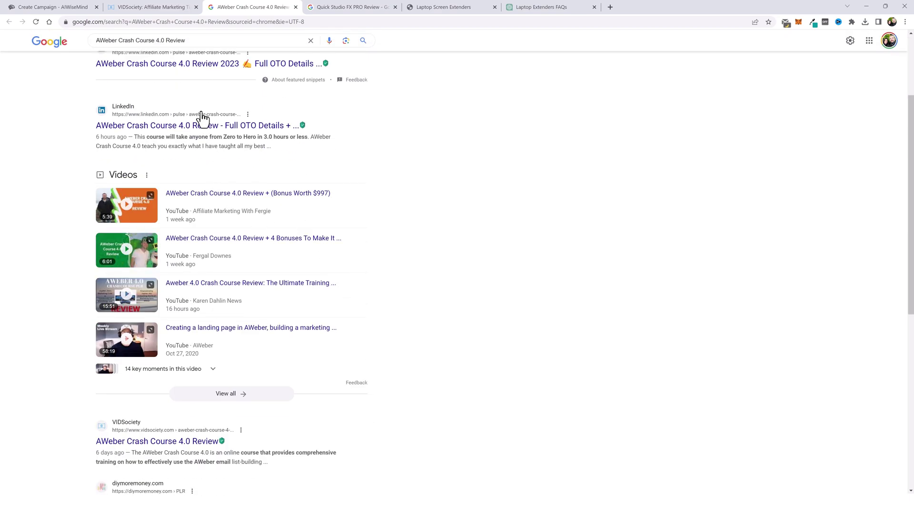
pyautogui.scroll(-4, 327, 312)
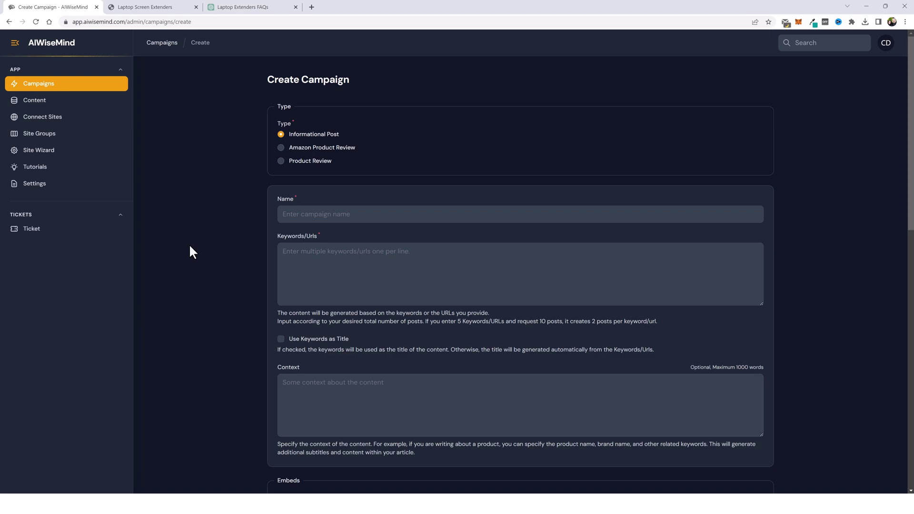
# Switch over to the Laptop Screen Extenders tab.
pyautogui.hotkey('ctrl', 'Tab')
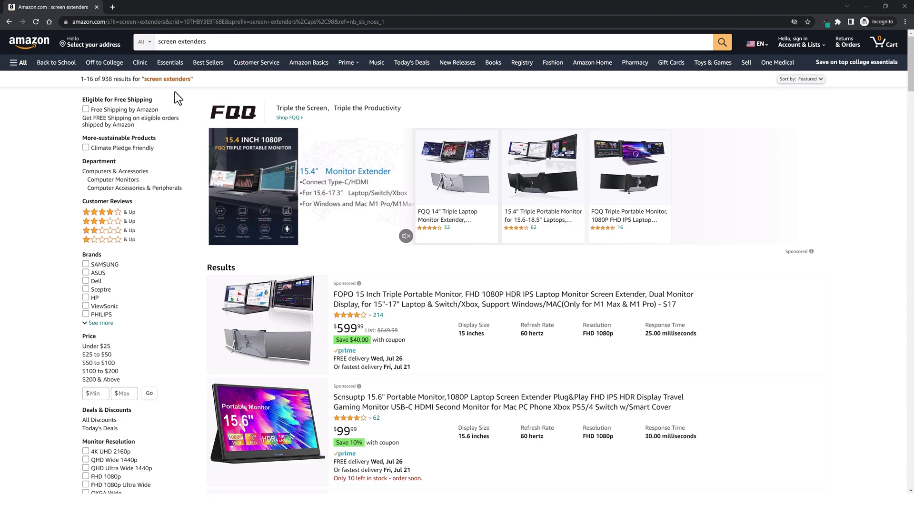
# Highlight the 938-result count and scroll through the Amazon screen extender listings.
pyautogui.moveTo(102, 79); pyautogui.dragTo(112, 80)
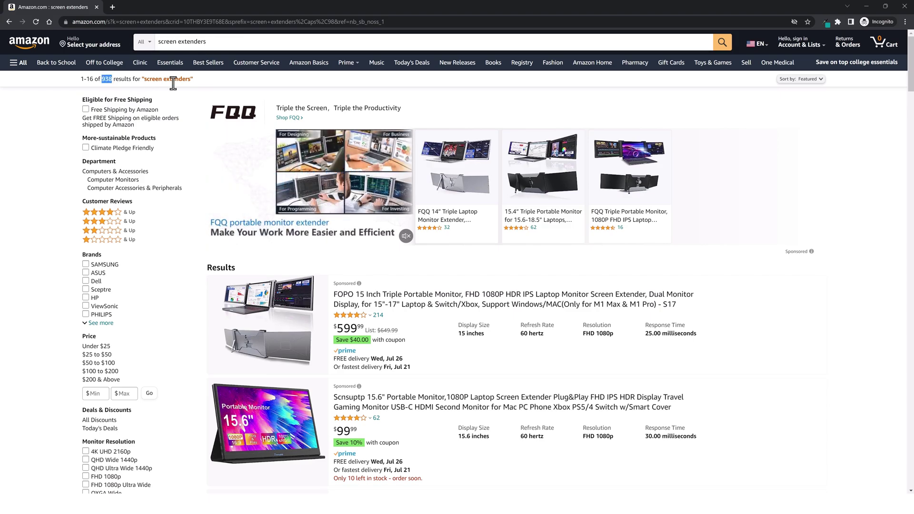
pyautogui.scroll(-5, 581, 360)
pyautogui.scroll(-20, 580, 360)
pyautogui.scroll(-5, 533, 375)
pyautogui.scroll(-4, 578, 377)
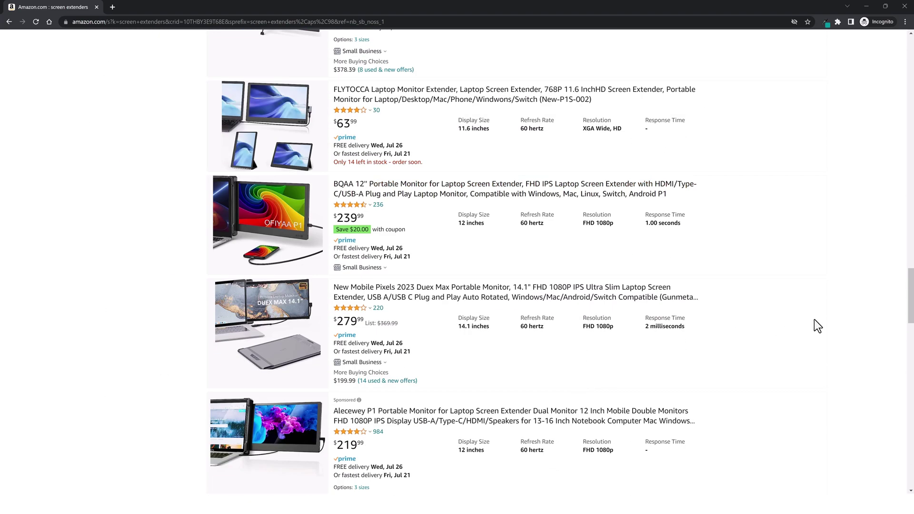
pyautogui.scroll(-9, 814, 319)
pyautogui.scroll(-5, 772, 327)
pyautogui.scroll(13, 866, 343)
pyautogui.scroll(20, 865, 341)
pyautogui.scroll(8, 862, 343)
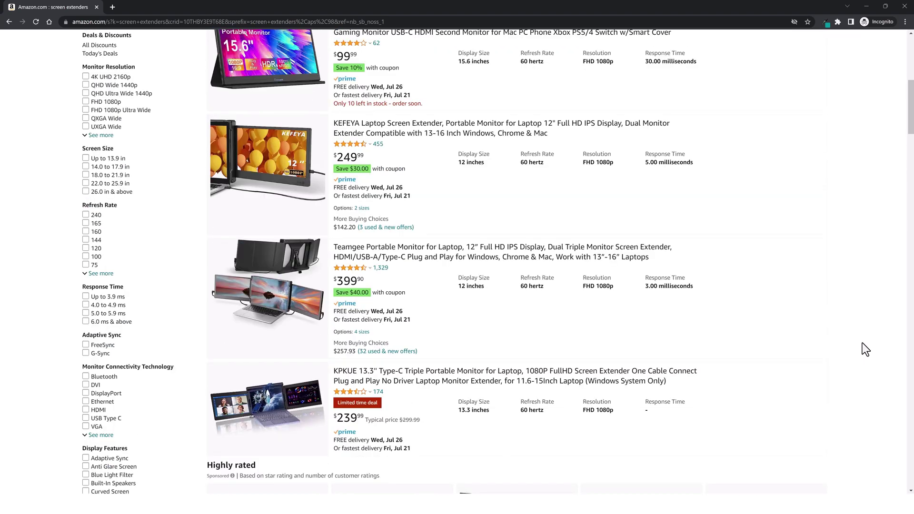
pyautogui.scroll(5, 862, 342)
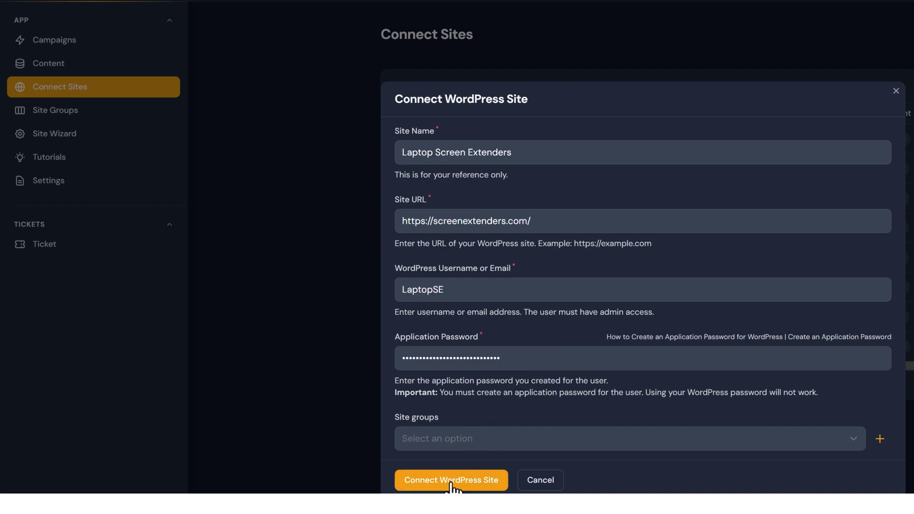
pyautogui.click(451, 481)
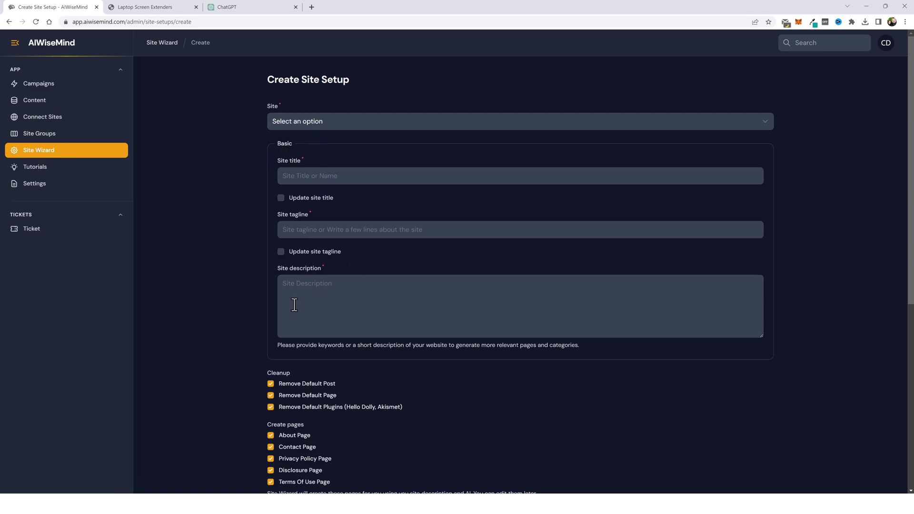
# Go through the Create Site Setup plugin list, choosing Rank Math SEO and Youtube Embed Plus.
pyautogui.scroll(-3, 228, 355)
pyautogui.scroll(2, 231, 322)
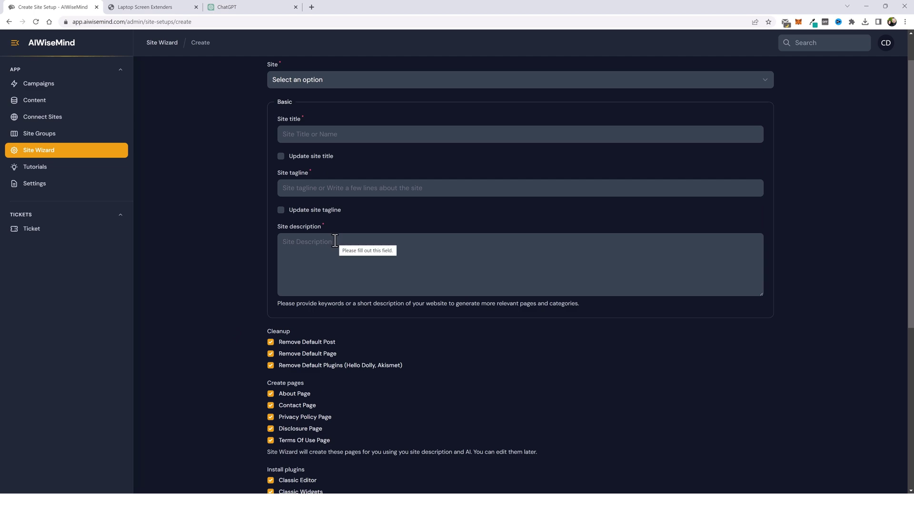
pyautogui.scroll(-1, 329, 337)
pyautogui.scroll(-3, 328, 334)
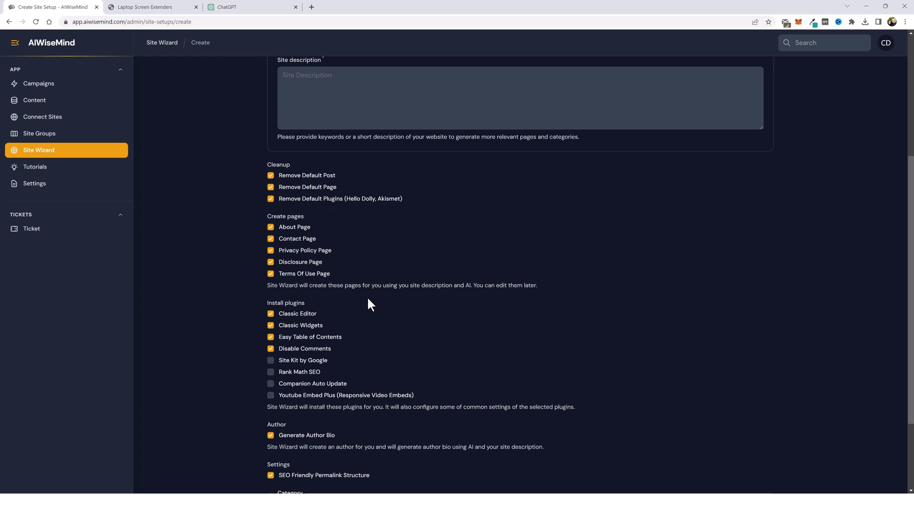
pyautogui.scroll(-3, 288, 269)
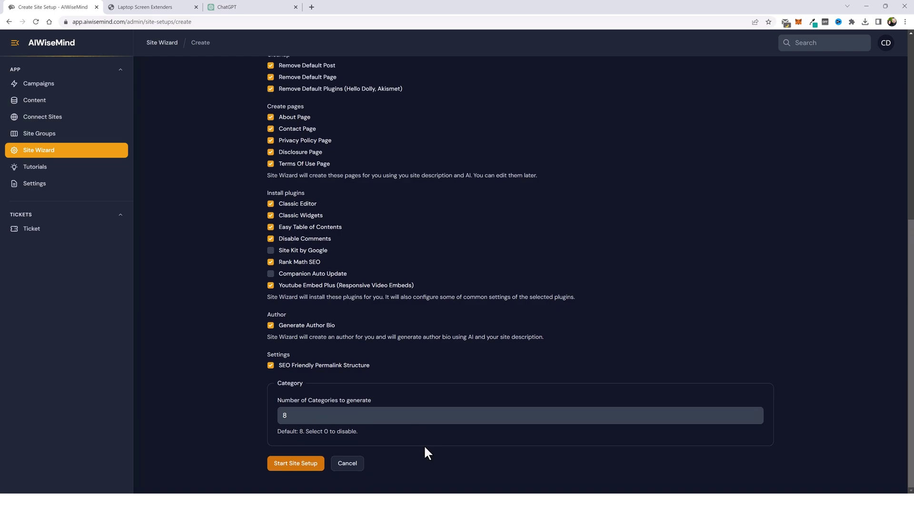
pyautogui.scroll(6, 426, 445)
pyautogui.scroll(1, 428, 433)
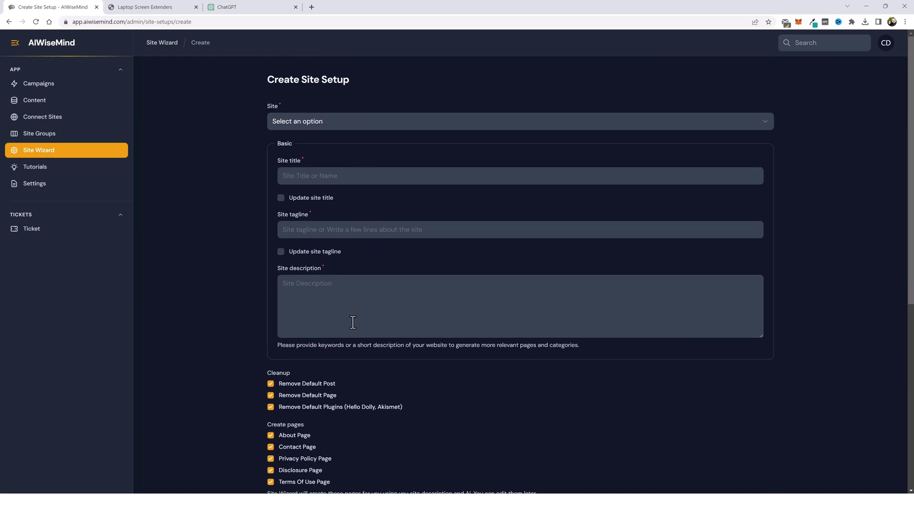
# Copy ChatGPT's four-paragraph site description into the setup's Site description field.
pyautogui.hotkey('ctrl', '3')
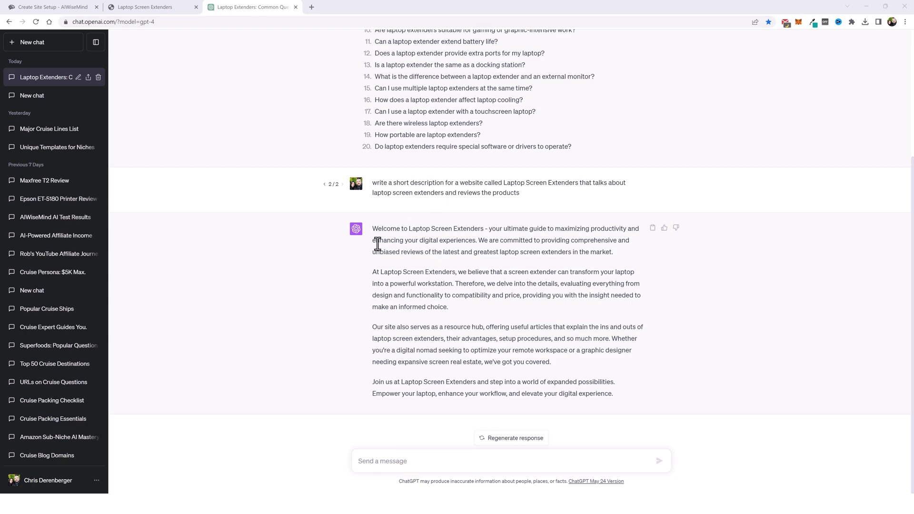
pyautogui.moveTo(372, 230); pyautogui.dragTo(620, 395)
pyautogui.rightClick(542, 344)
pyautogui.click(581, 350)
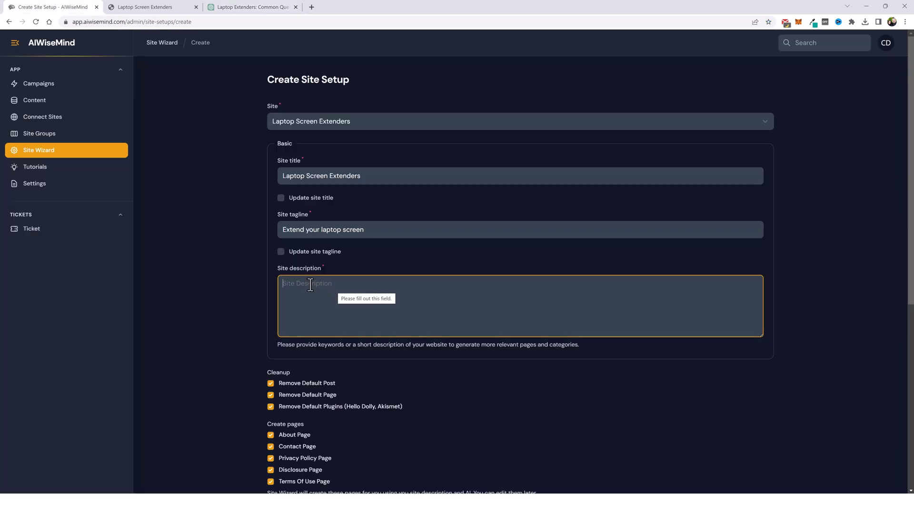
pyautogui.hotkey('ctrl', 'v')
pyautogui.scroll(-8, 225, 349)
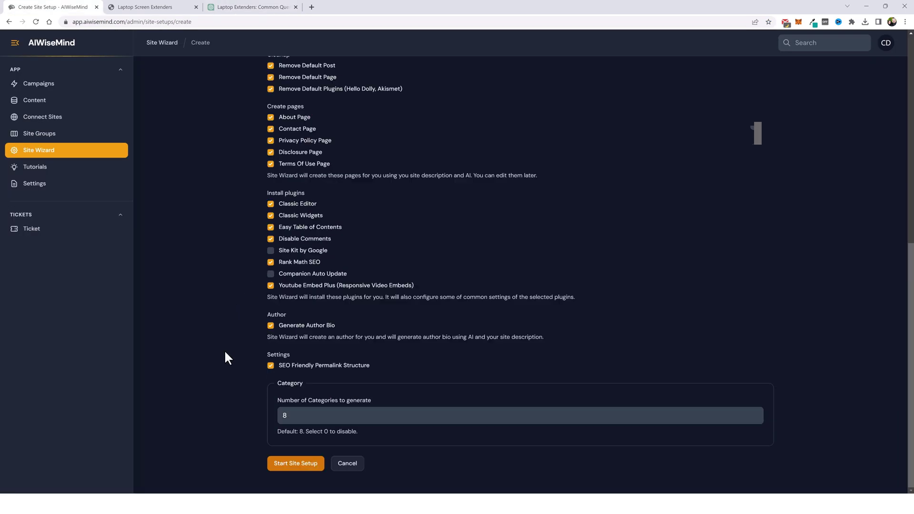
# Start the Laptop Screen Extenders site setup, then move to the ChatGPT conversation.
pyautogui.click(296, 464)
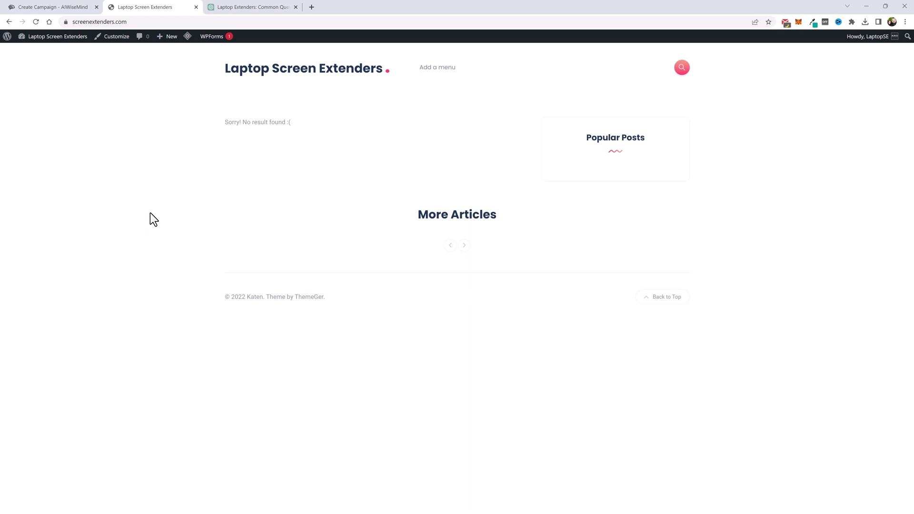
pyautogui.hotkey('ctrl', 'Tab')
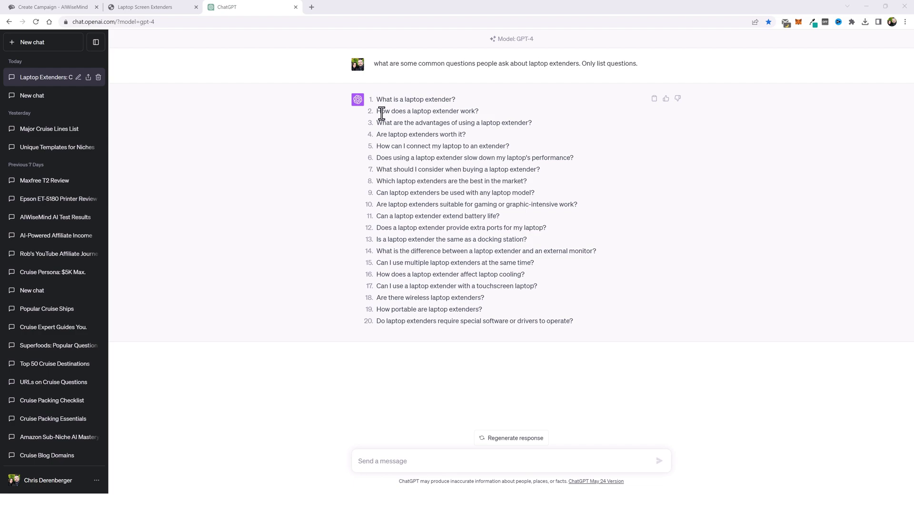
# Copy ChatGPT's numbered list of 20 laptop extender questions.
pyautogui.moveTo(376, 100); pyautogui.dragTo(579, 326)
pyautogui.rightClick(468, 254)
pyautogui.click(53, 6)
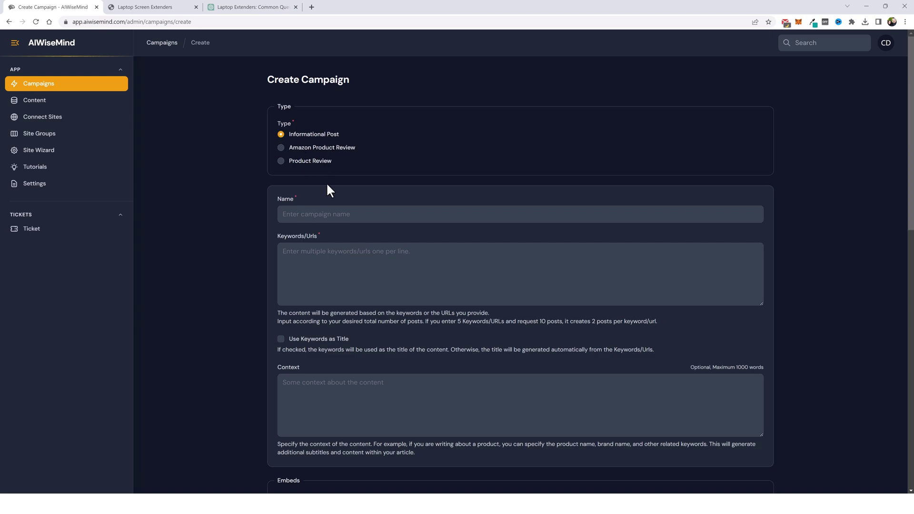
# Name the campaign 'Laptop Screen Extenders - 20 Questions', paste the 20 questions as keywords, and use them as titles.
pyautogui.click(289, 215)
pyautogui.hotkey('ctrl', 'v')
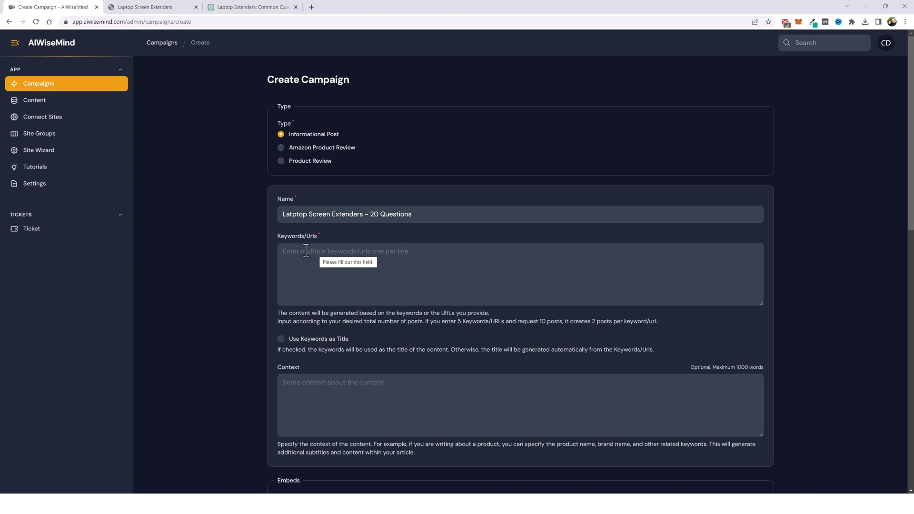
pyautogui.hotkey('ctrl', 'v')
pyautogui.scroll(-3, 204, 231)
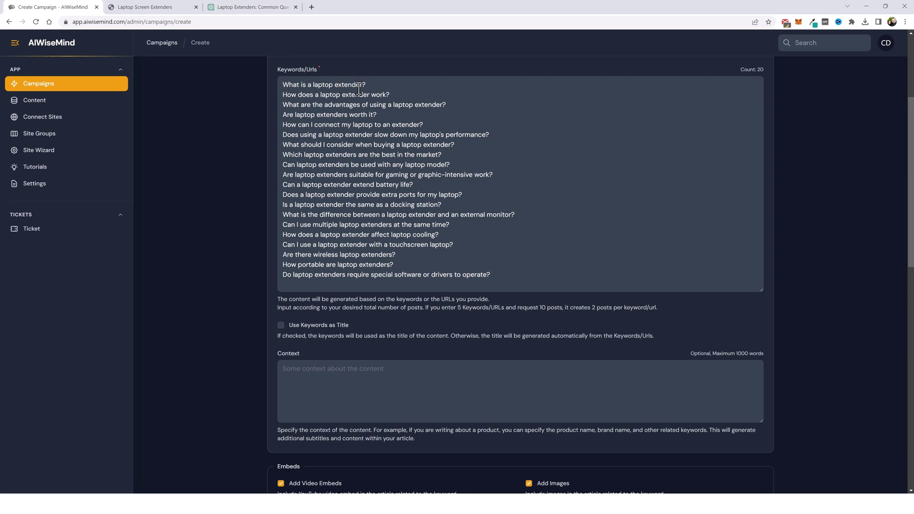
pyautogui.click(281, 326)
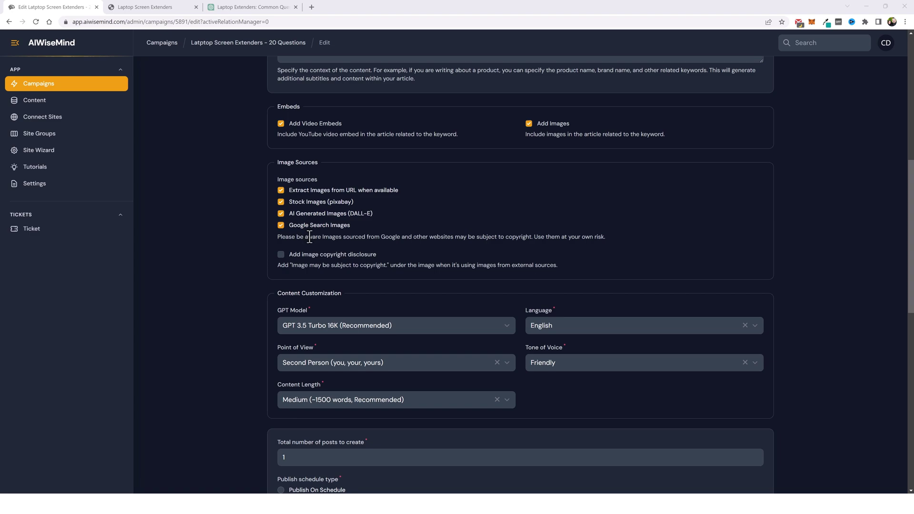
# Uncheck Google Search, pixabay stock and DALL-E AI-generated images, keeping only URL-extracted images.
pyautogui.click(281, 226)
pyautogui.click(281, 202)
pyautogui.click(300, 245)
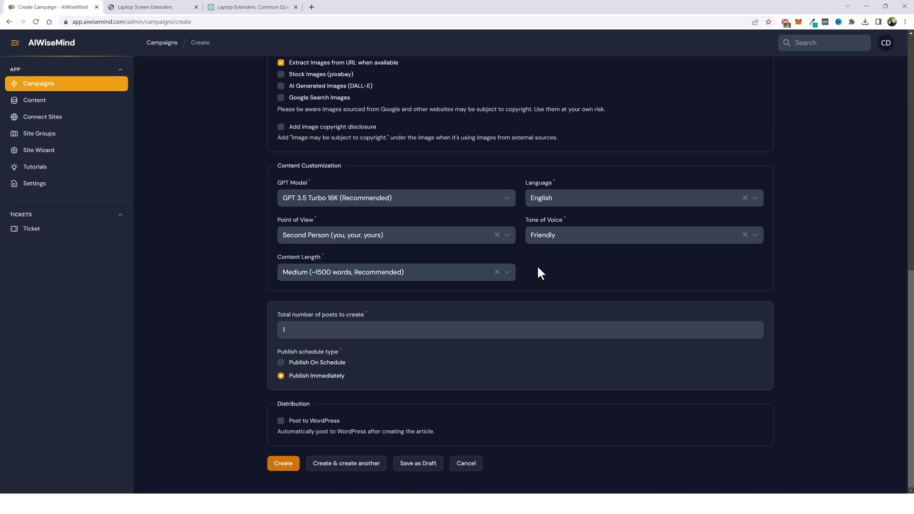
# Choose a Conversational tone, keeping English, second-person view and Medium (~1500 words) length.
pyautogui.click(561, 247)
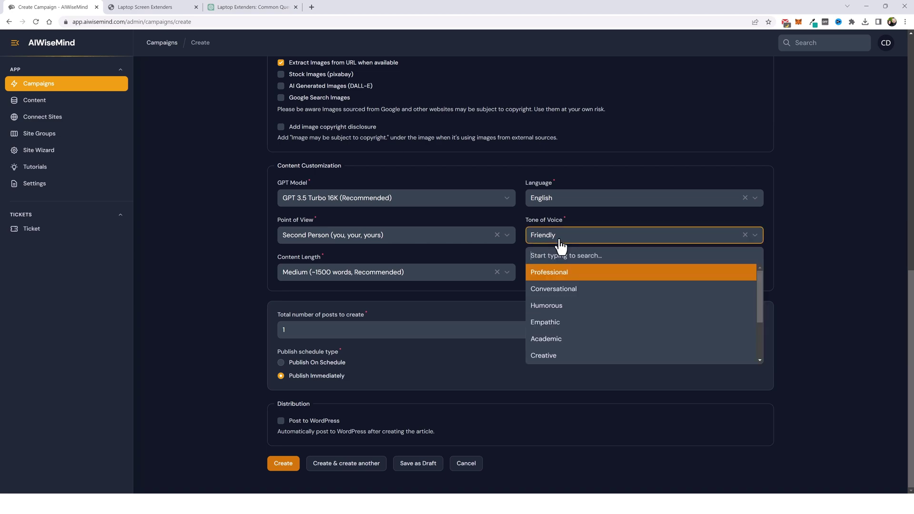
pyautogui.click(564, 299)
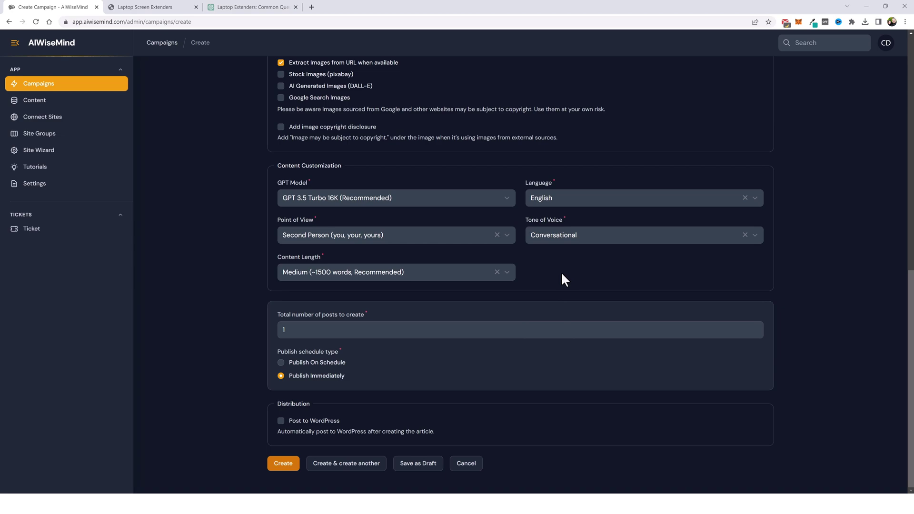
pyautogui.click(640, 204)
pyautogui.moveTo(760, 238); pyautogui.dragTo(750, 307)
pyautogui.click(650, 172)
pyautogui.click(460, 248)
pyautogui.press('Escape')
pyautogui.click(402, 277)
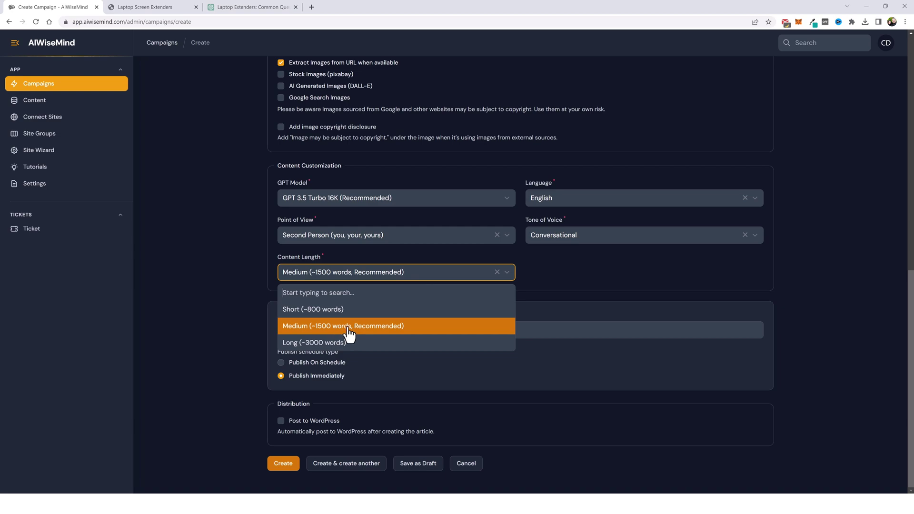
pyautogui.click(558, 275)
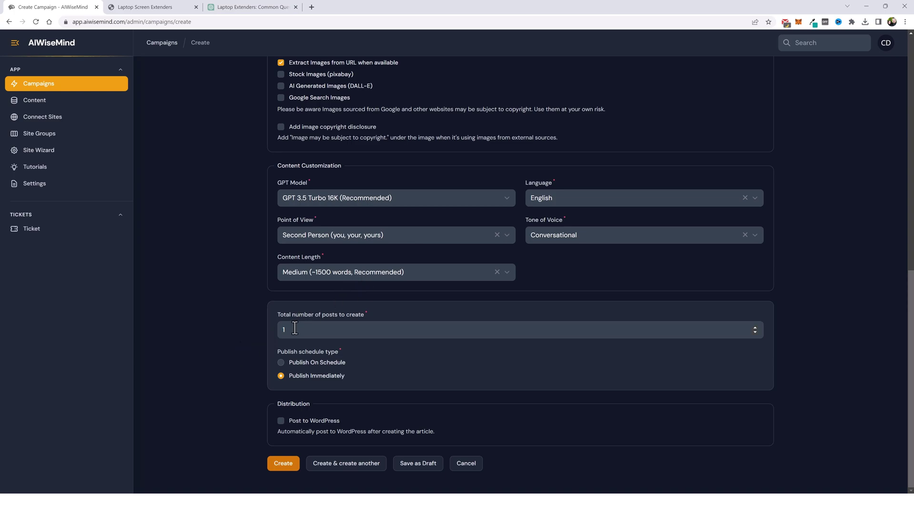
# Change 'Total number of posts to create' from 1 to 20, matching the 20 keyword questions.
pyautogui.scroll(15, 243, 319)
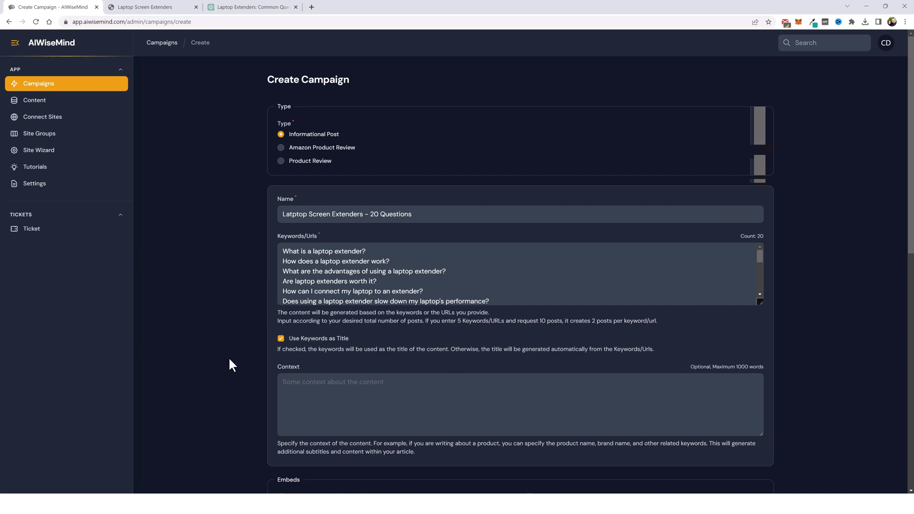
pyautogui.scroll(-1, 230, 367)
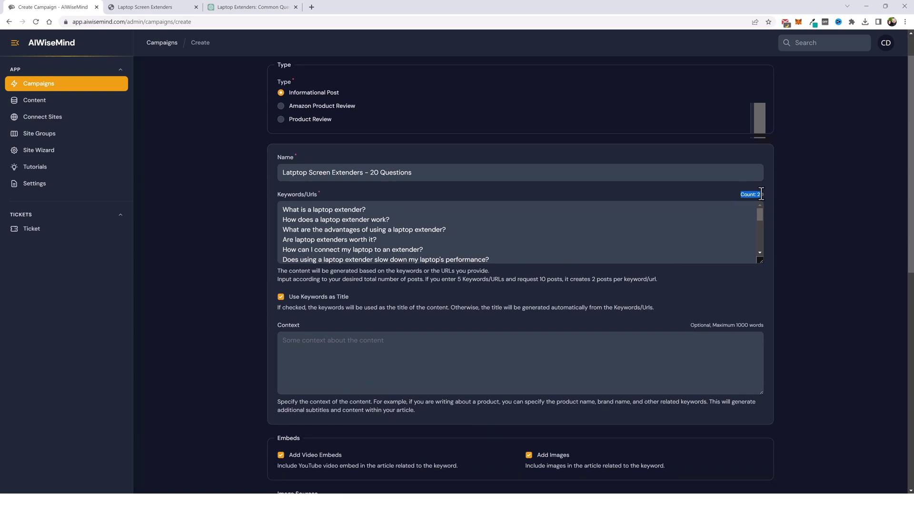
pyautogui.scroll(-5, 781, 314)
pyautogui.scroll(-4, 775, 319)
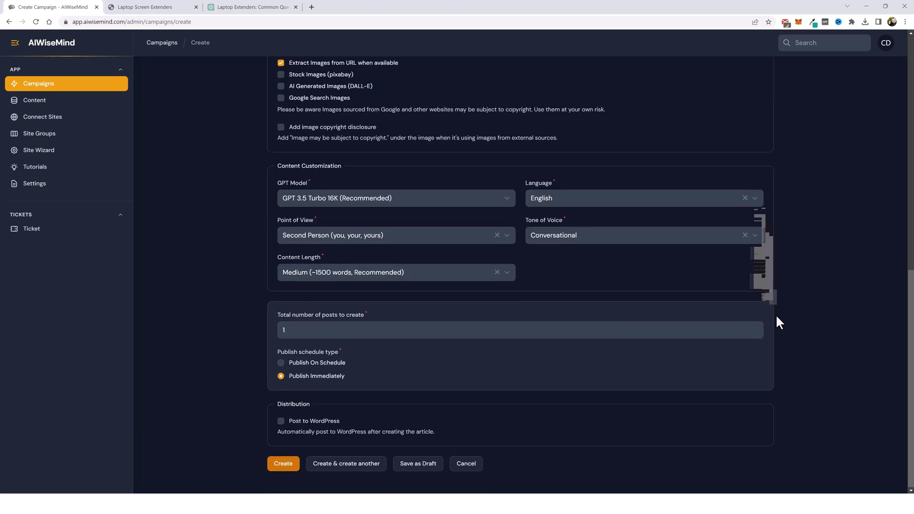
pyautogui.moveTo(307, 329); pyautogui.dragTo(273, 330)
pyautogui.write('10')
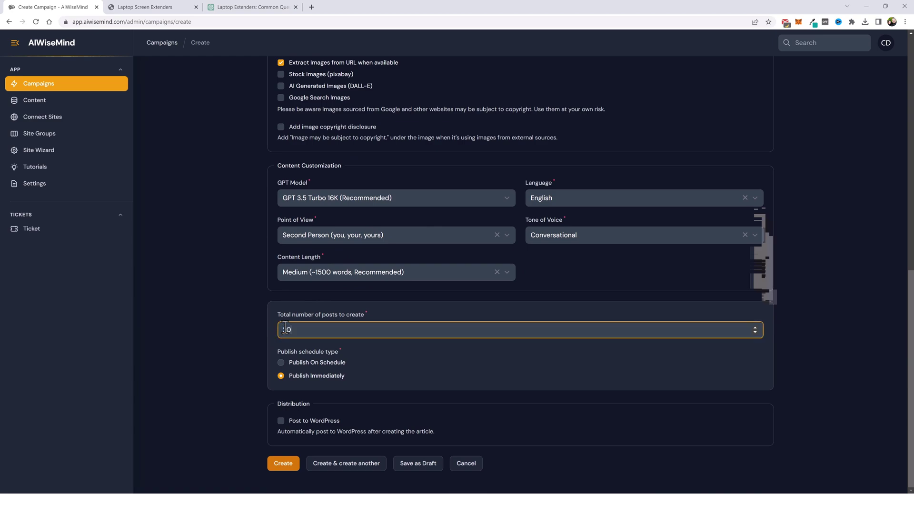
pyautogui.scroll(9, 248, 329)
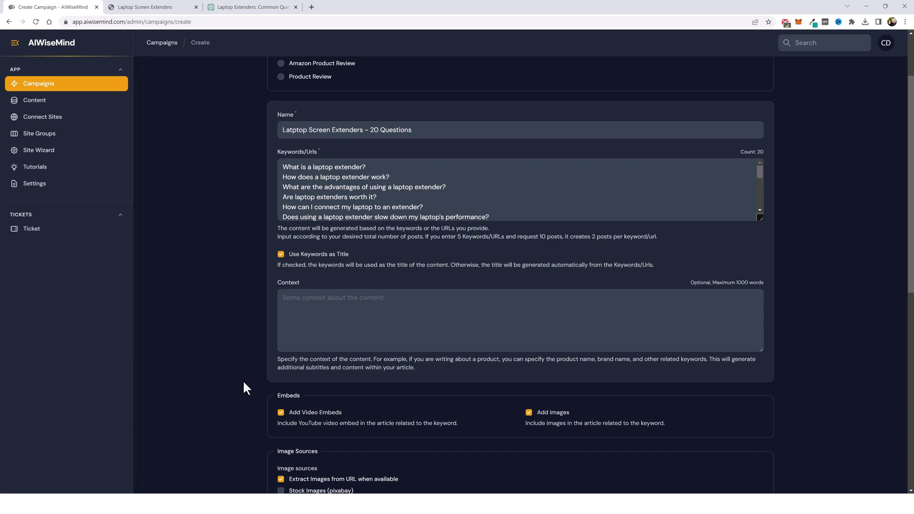
pyautogui.scroll(-9, 246, 374)
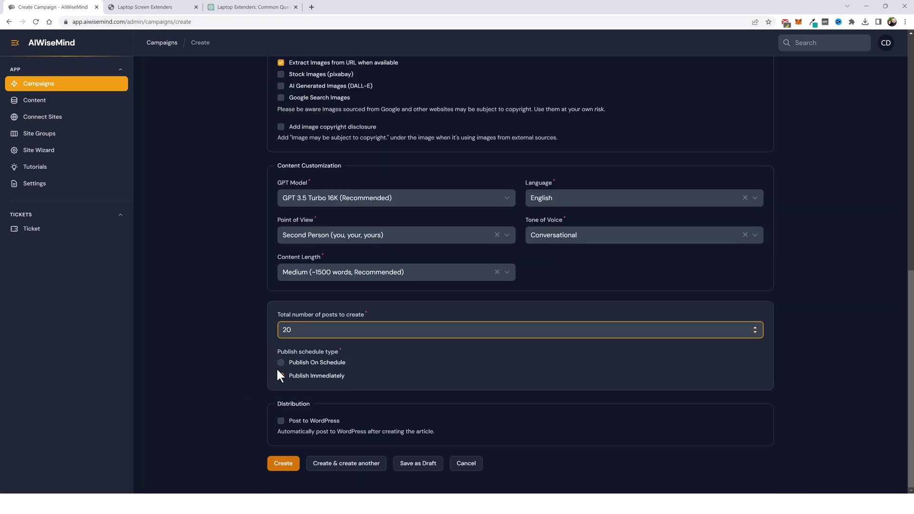
# Switch to Publish On Schedule with the schedule left at 1 post every day.
pyautogui.click(281, 362)
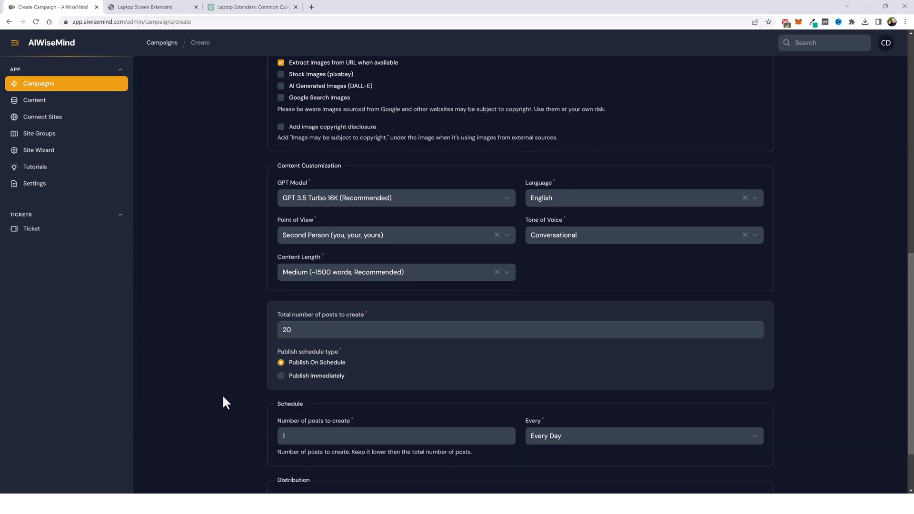
pyautogui.scroll(-2, 224, 391)
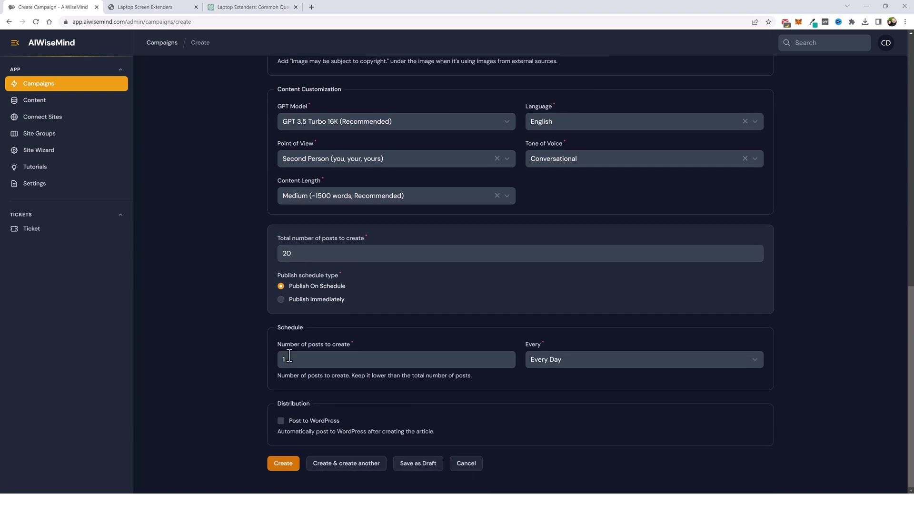
pyautogui.click(700, 360)
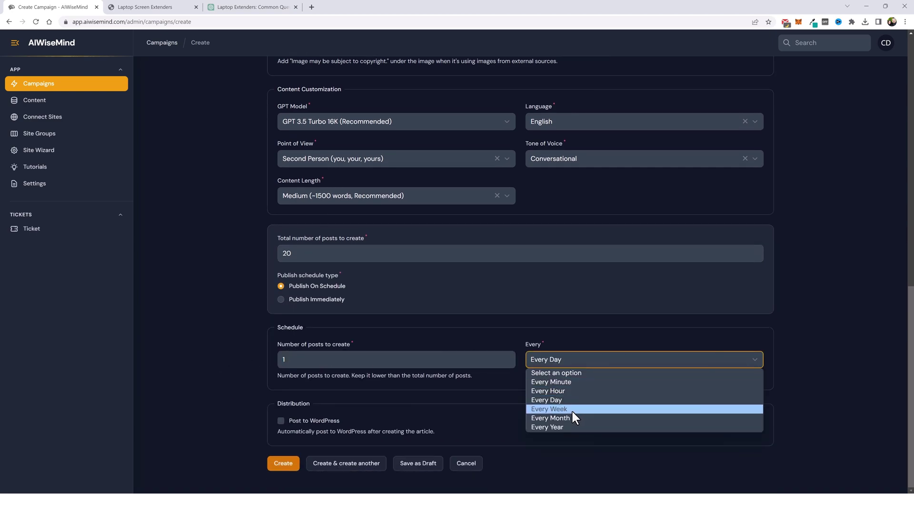
pyautogui.click(509, 335)
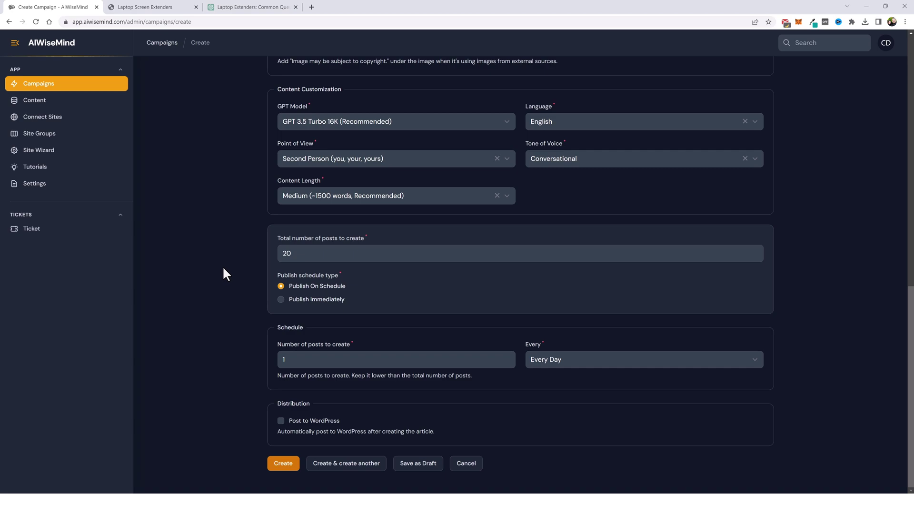
# Publish immediately to the Laptop Screen Extenders WordPress site, keeping post status as Publish.
pyautogui.click(281, 299)
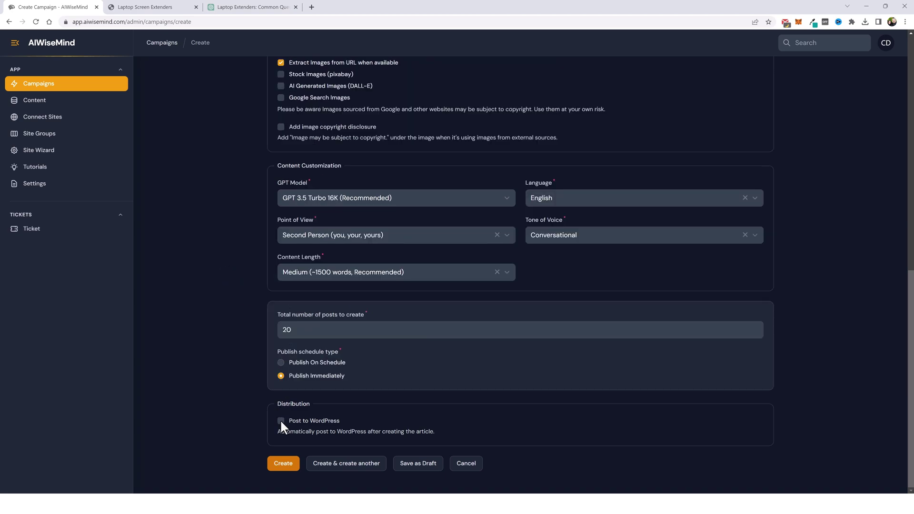
pyautogui.click(281, 420)
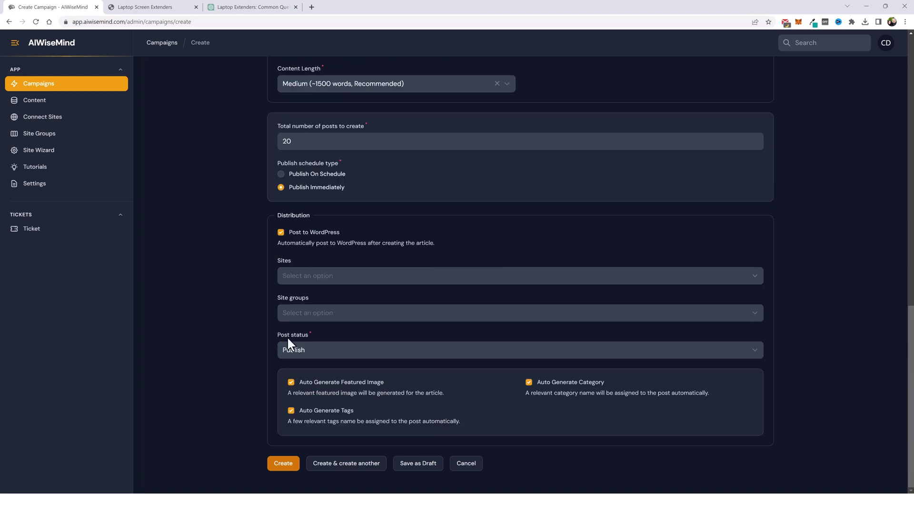
pyautogui.click(318, 277)
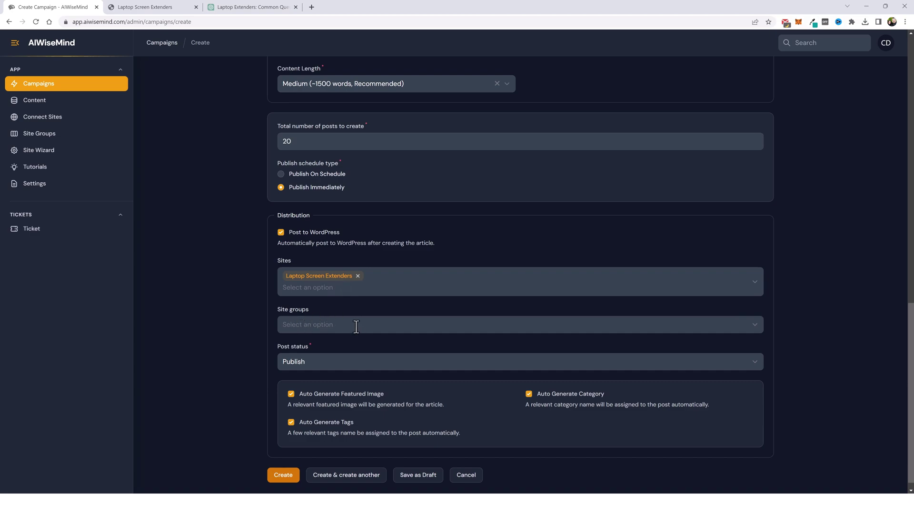
pyautogui.scroll(-1, 352, 341)
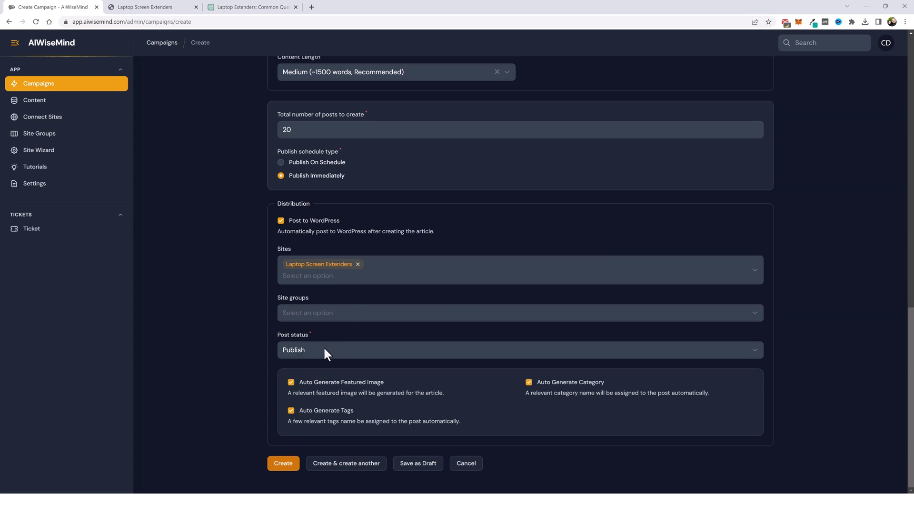
pyautogui.click(323, 350)
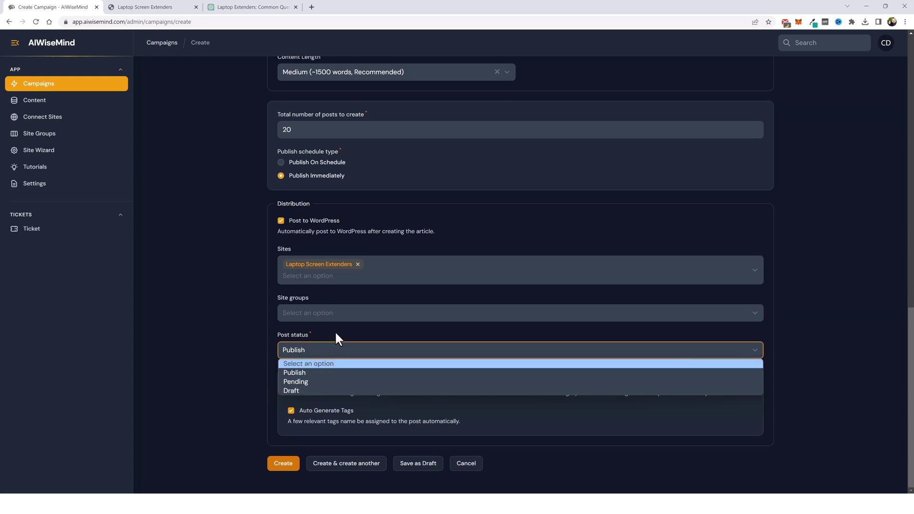
pyautogui.click(336, 334)
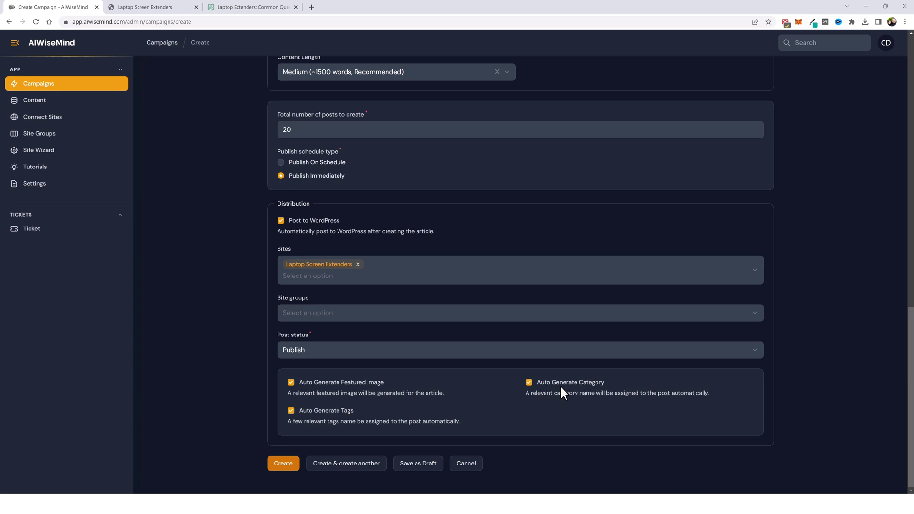
# Turn off Auto Generate Category, leave no category chosen, and save the campaign as a draft.
pyautogui.click(528, 382)
pyautogui.scroll(-2, 630, 382)
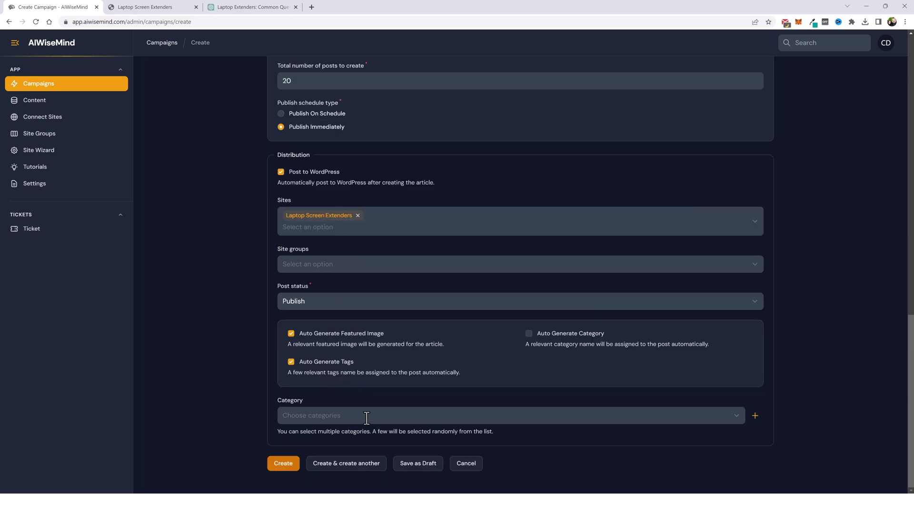
pyautogui.click(366, 418)
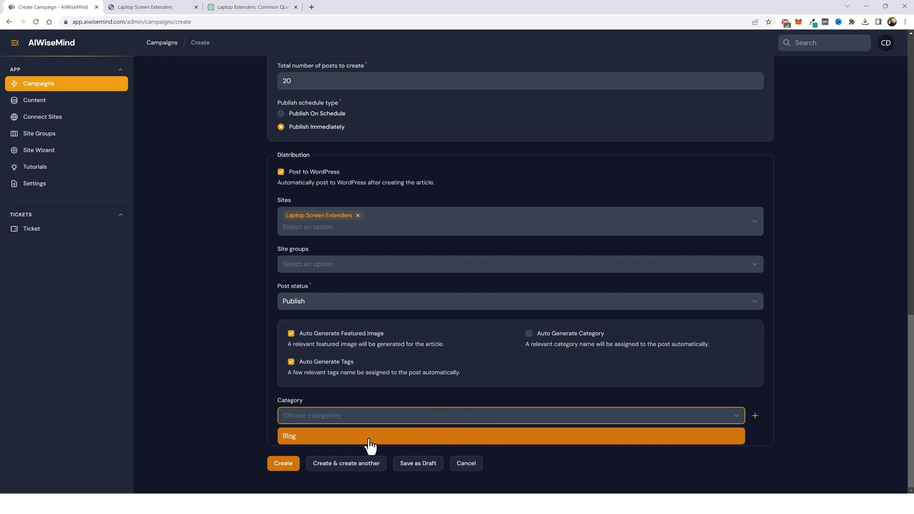
pyautogui.click(754, 387)
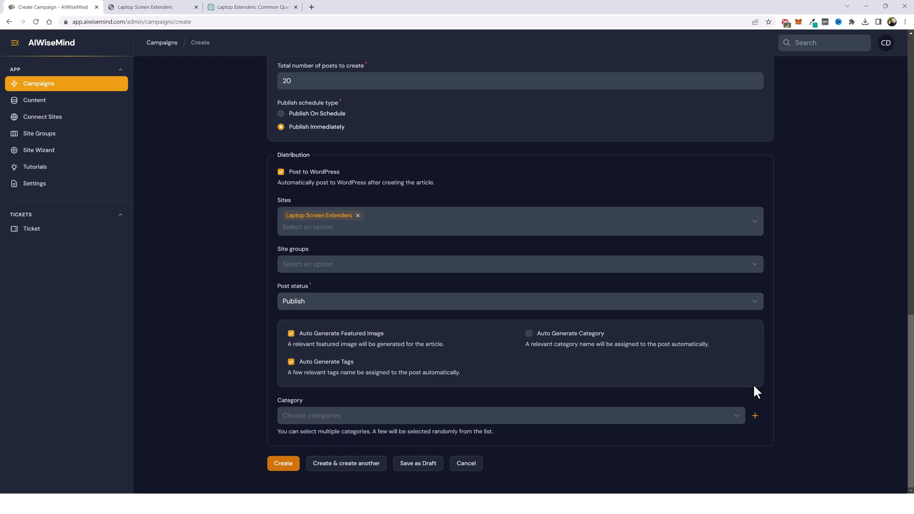
pyautogui.click(416, 465)
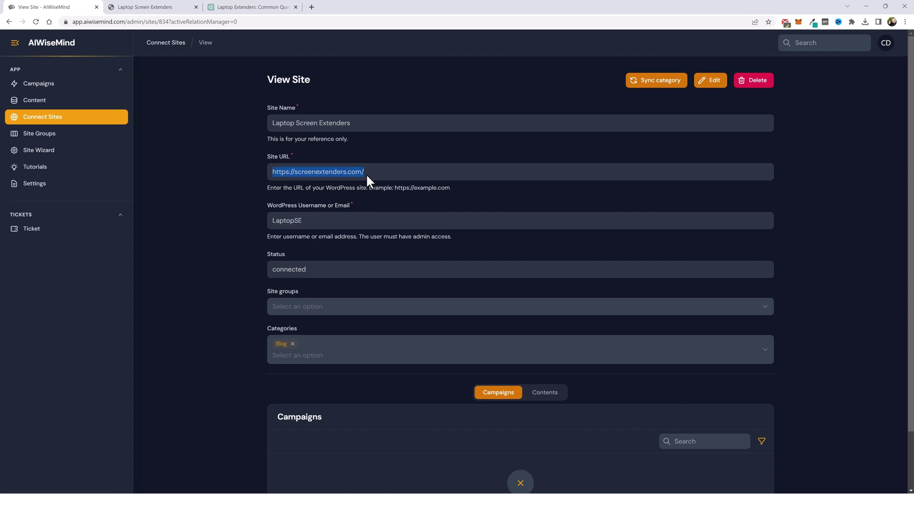
# Sync the site's WordPress categories and reload to list all nine, Advantages through Workflow Optimization.
pyautogui.click(665, 86)
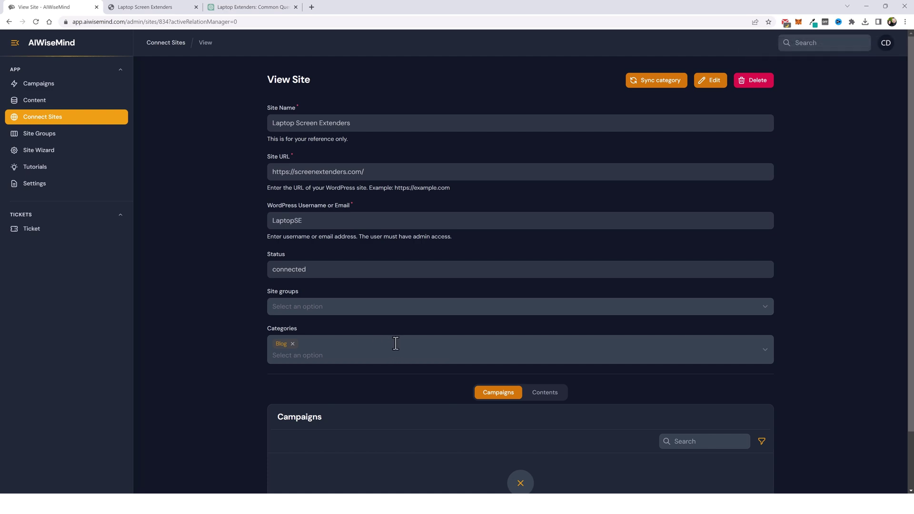
pyautogui.press('F5')
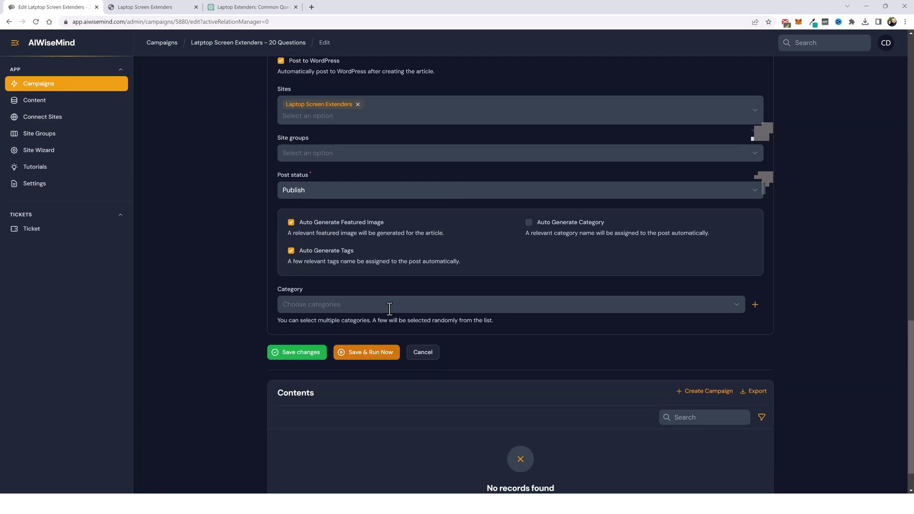
# Create a new 'Popular Questions' category and assign it to the campaign's posts.
pyautogui.click(389, 309)
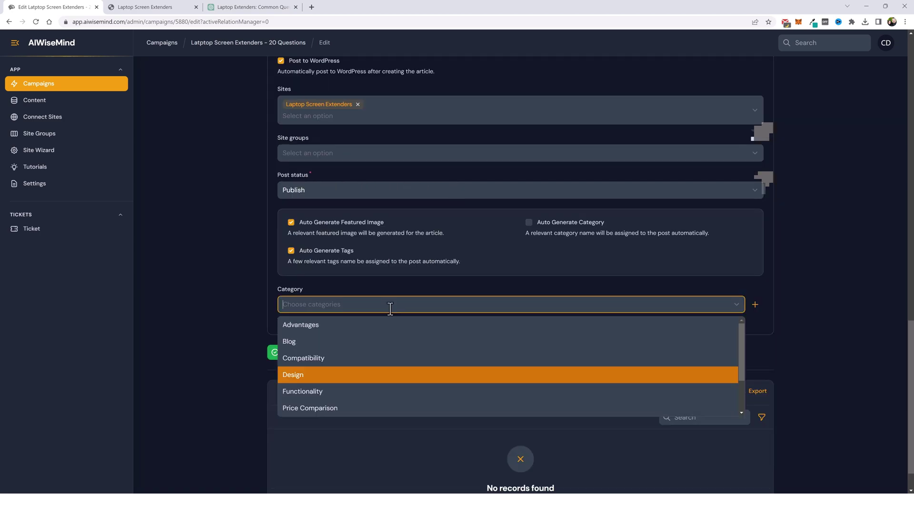
pyautogui.scroll(-2, 382, 360)
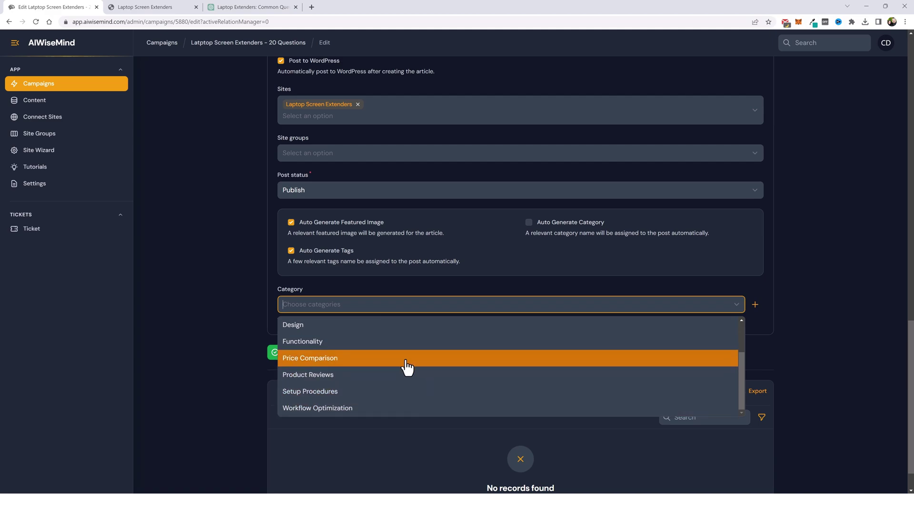
pyautogui.scroll(1, 405, 372)
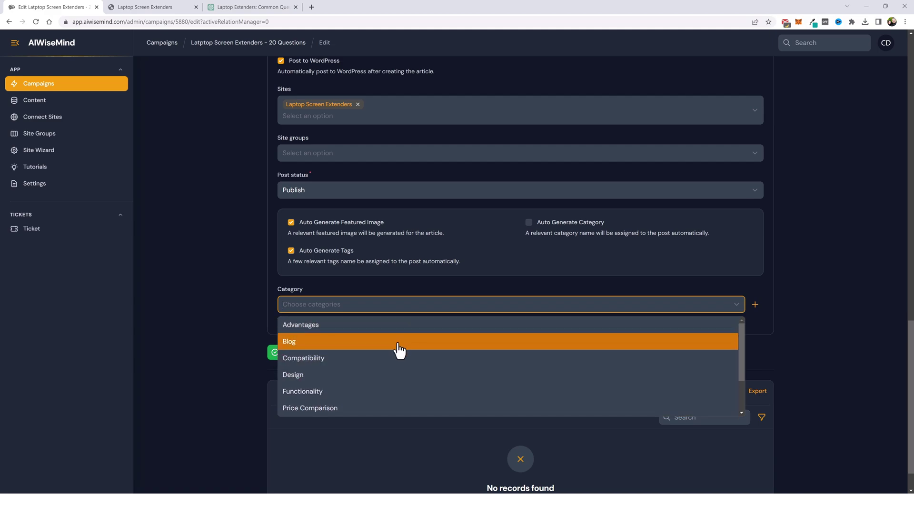
pyautogui.scroll(-1, 400, 368)
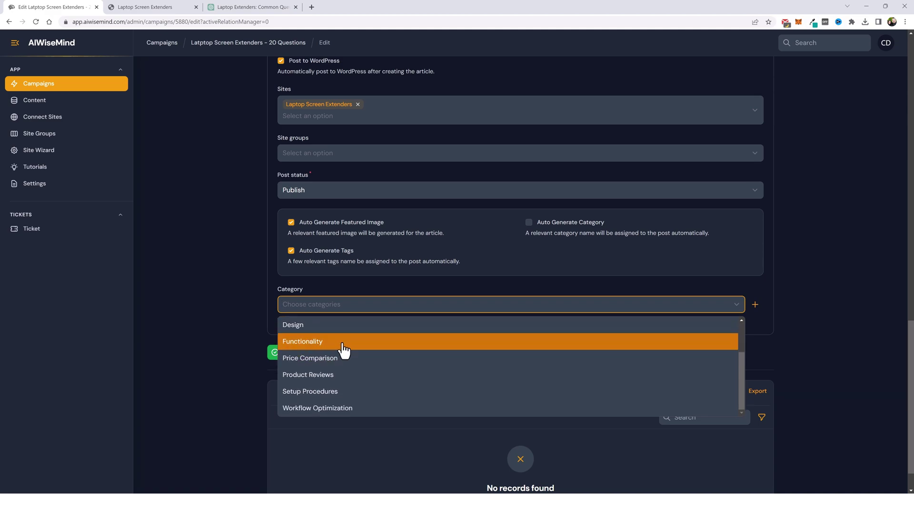
pyautogui.click(377, 292)
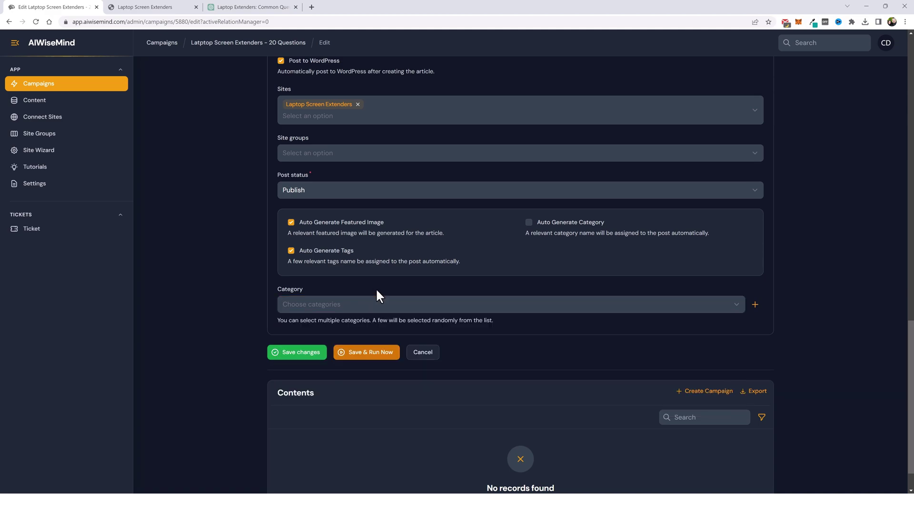
pyautogui.click(756, 305)
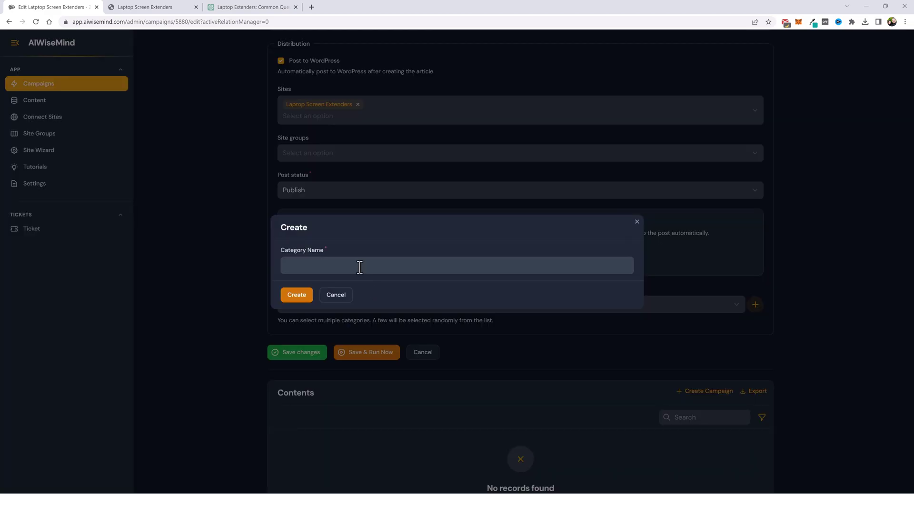
pyautogui.click(437, 269)
pyautogui.write('Popular Questions')
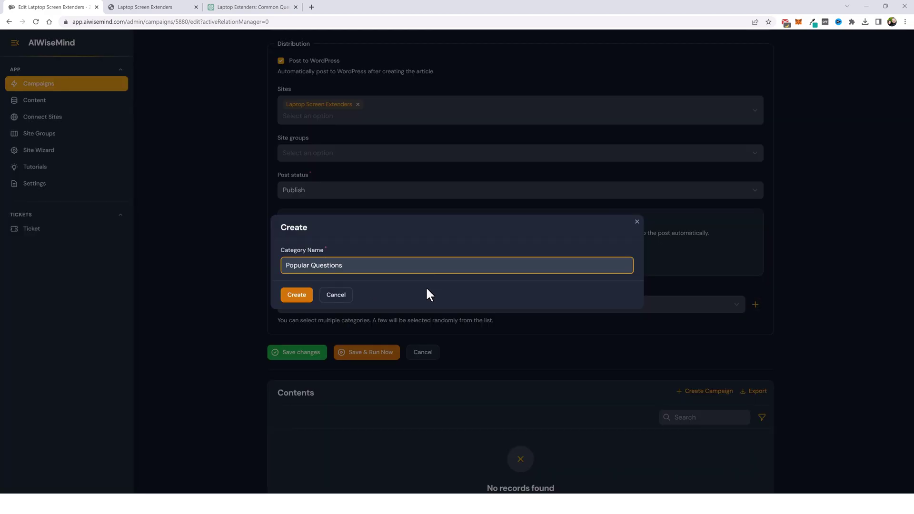
pyautogui.click(299, 298)
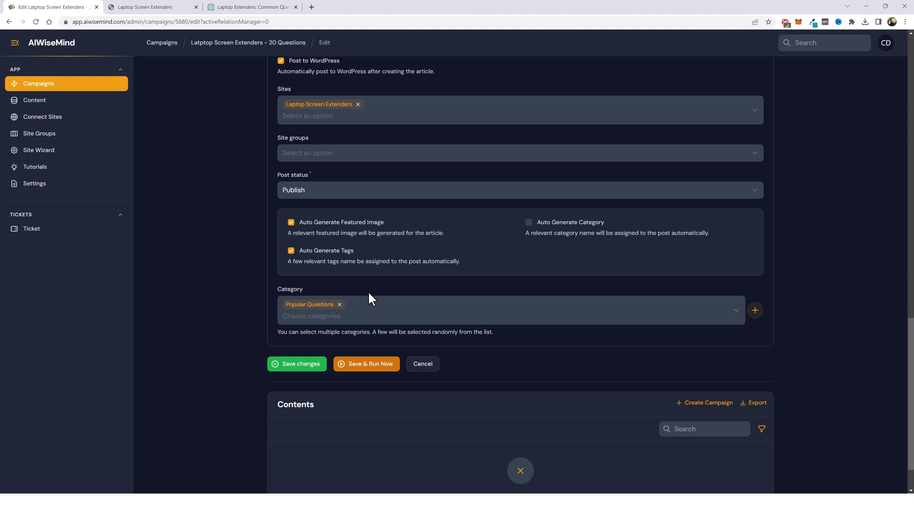
# Save and run the campaign, watching the Content list as articles process and publish.
pyautogui.click(363, 372)
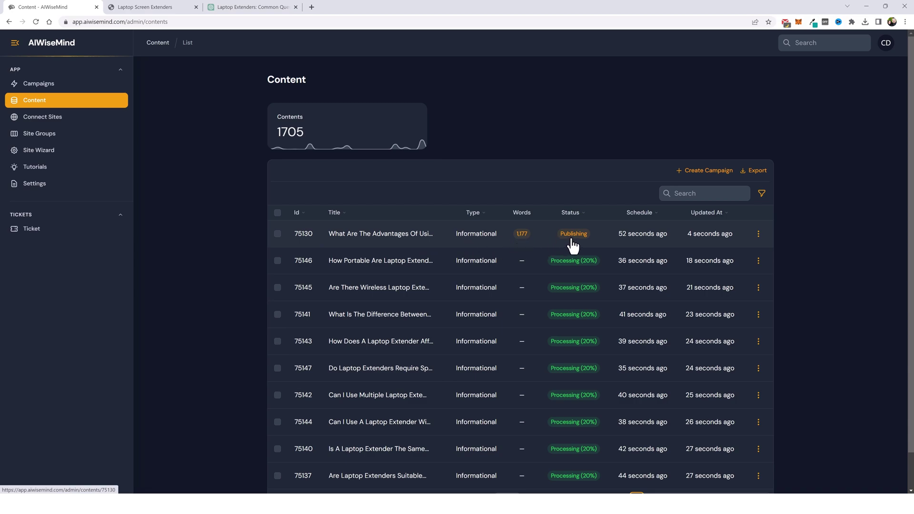
pyautogui.scroll(-1, 572, 245)
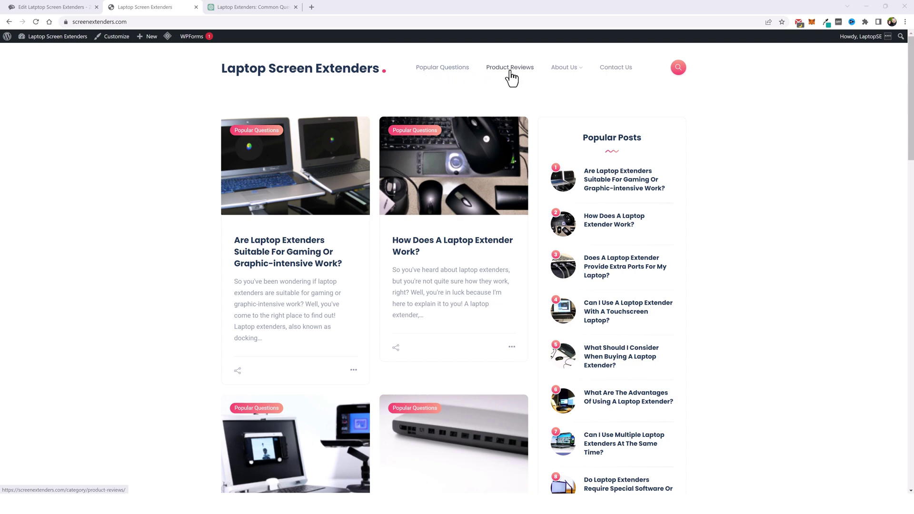
# Open About Us, Terms of Use, Disclosure, Privacy Policy and Contact Us in separate tabs, then view About Us.
pyautogui.moveTo(585, 74)
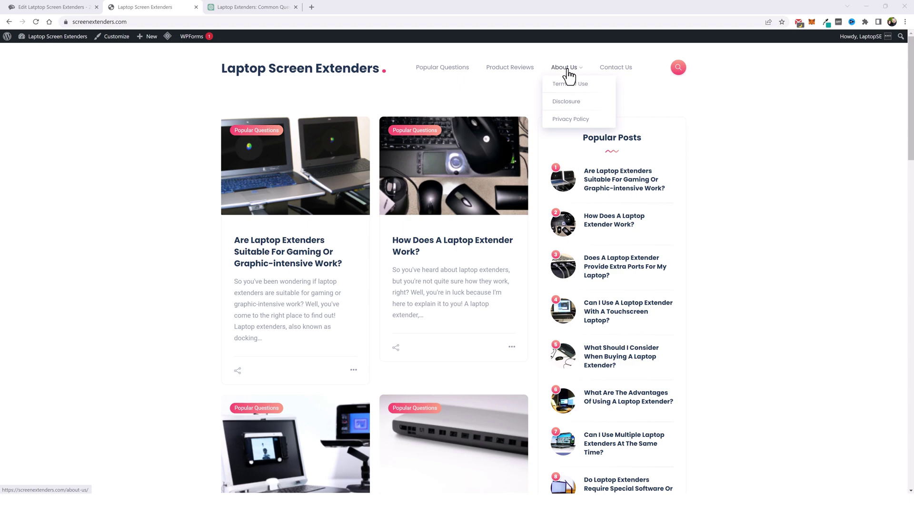
pyautogui.middleClick(569, 69)
pyautogui.middleClick(569, 85)
pyautogui.middleClick(567, 108)
pyautogui.middleClick(565, 119)
pyautogui.middleClick(612, 77)
pyautogui.hotkey('ctrl', 'Tab')
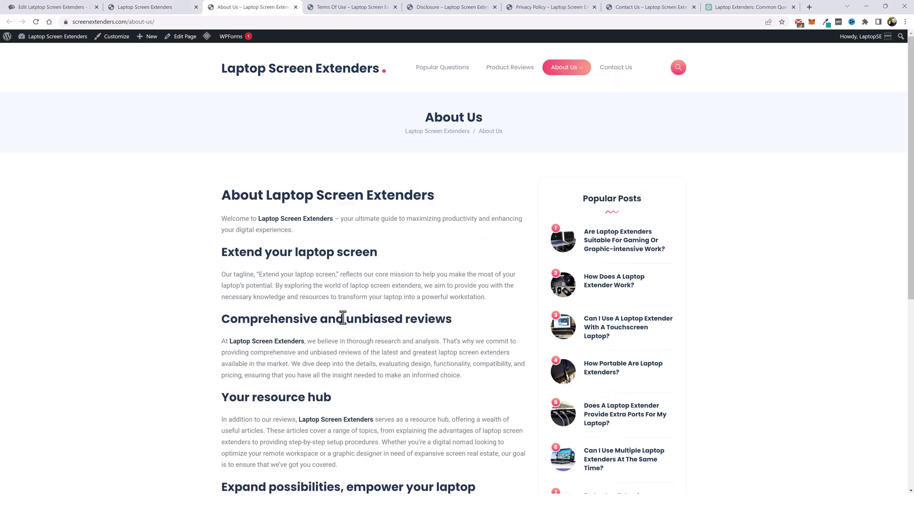
# Read through the About Us, Terms of Use, Disclosure, Privacy Policy and Contact Us pages in turn.
pyautogui.scroll(-4, 344, 323)
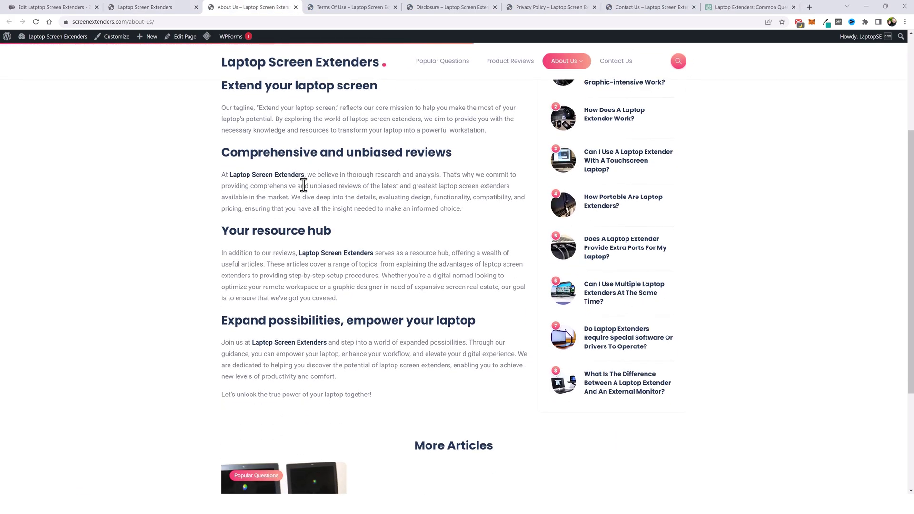
pyautogui.scroll(1, 310, 166)
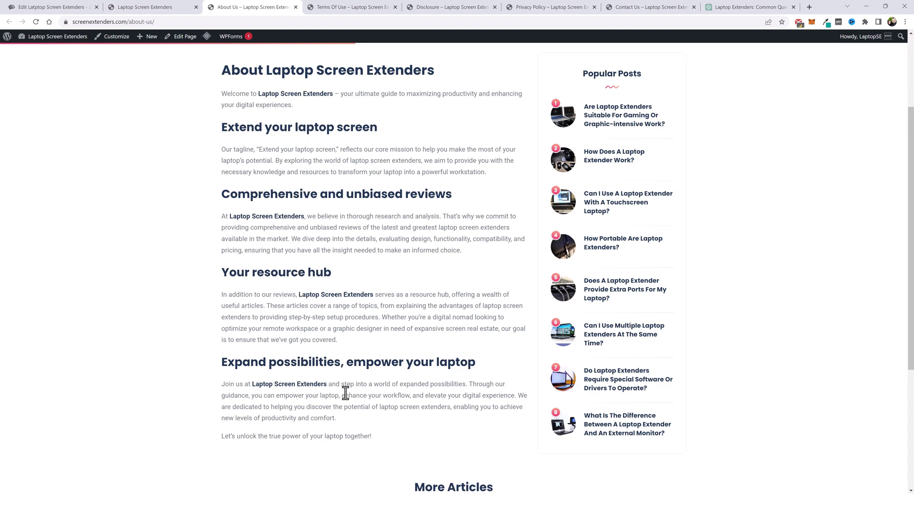
pyautogui.hotkey('ctrl', 'Tab')
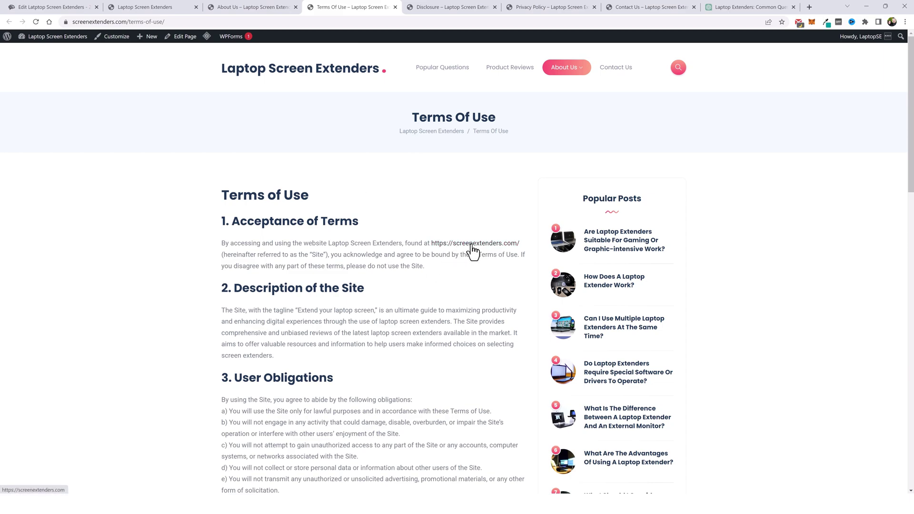
pyautogui.scroll(-10, 374, 337)
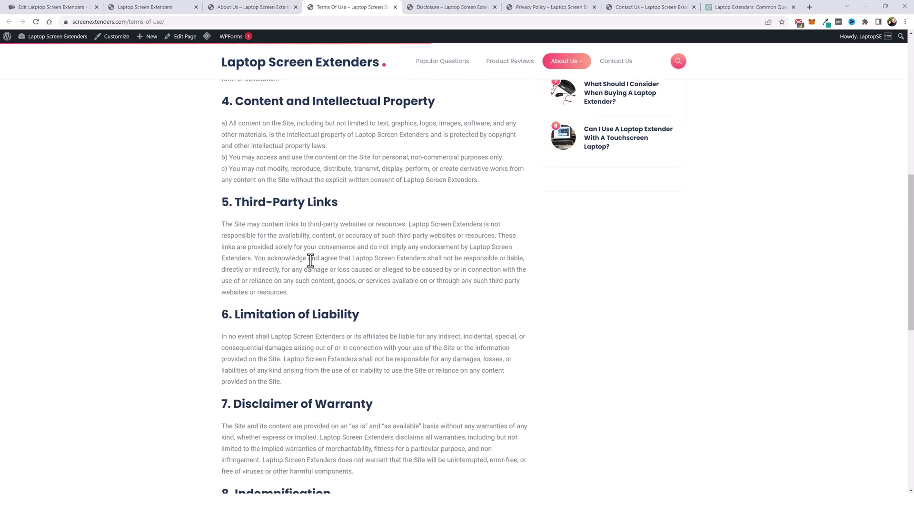
pyautogui.scroll(-10, 393, 290)
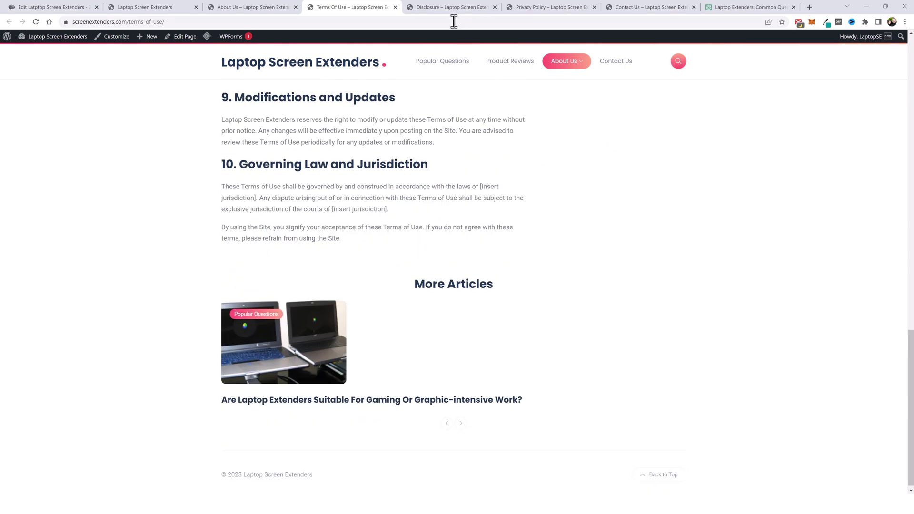
pyautogui.click(450, 10)
pyautogui.scroll(-6, 343, 300)
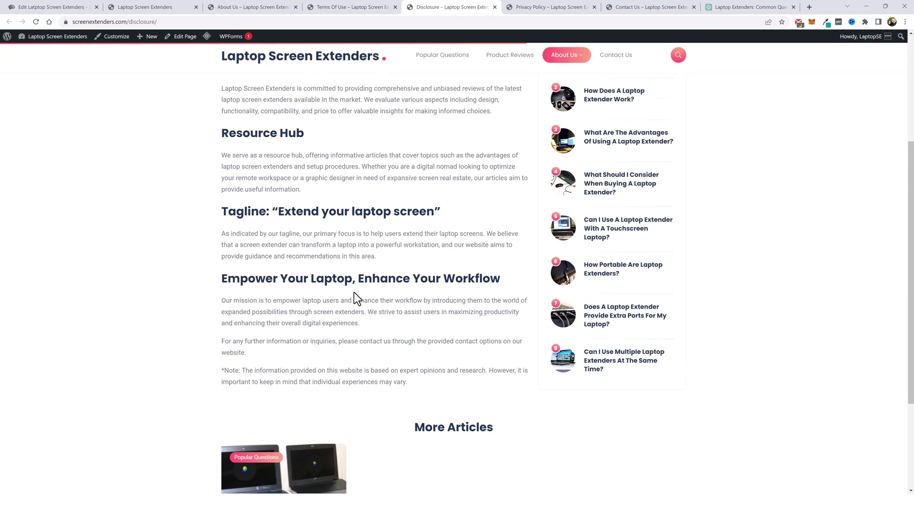
pyautogui.click(543, 8)
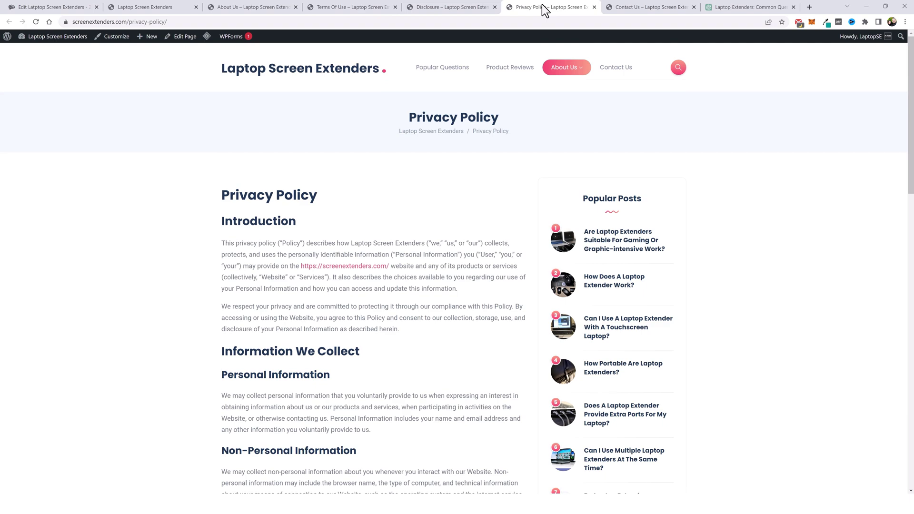
pyautogui.hotkey('ctrl', 'Tab')
pyautogui.scroll(-3, 305, 331)
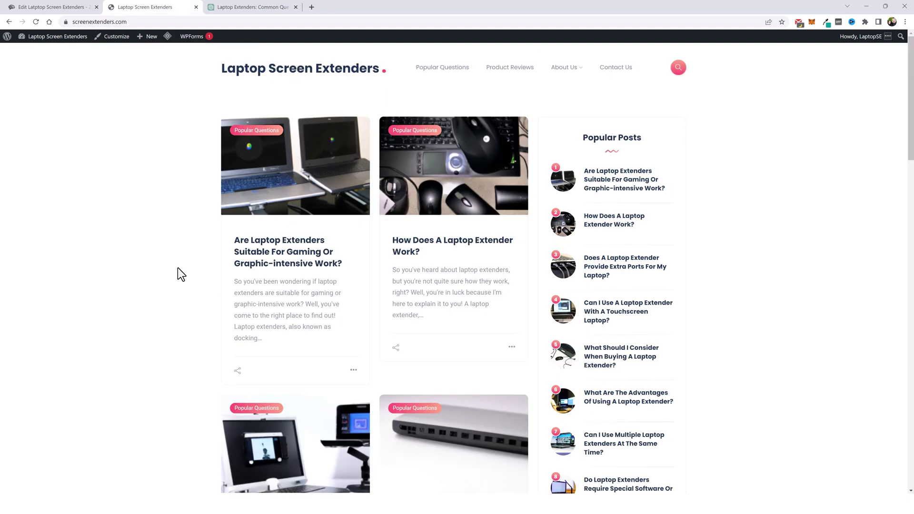
# Browse the Popular Questions article, then open the Product Reviews category, which shows no posts.
pyautogui.click(436, 71)
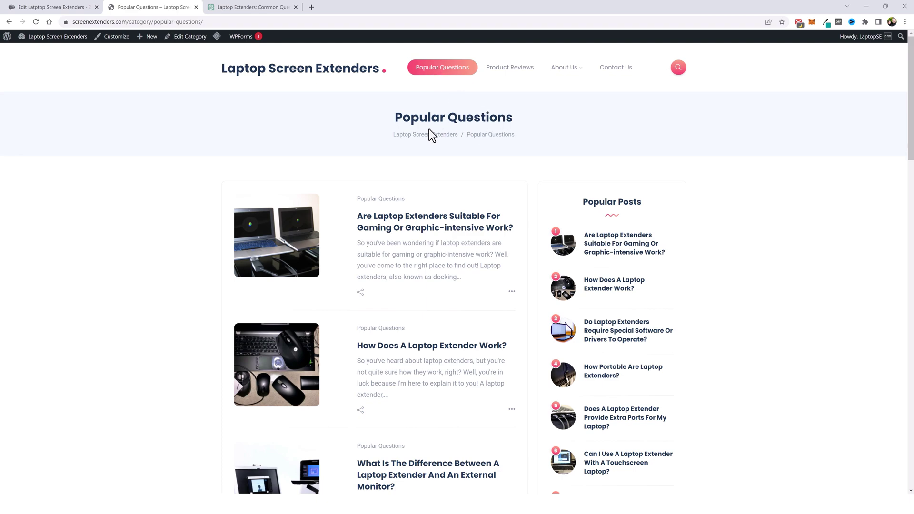
pyautogui.scroll(-2, 427, 306)
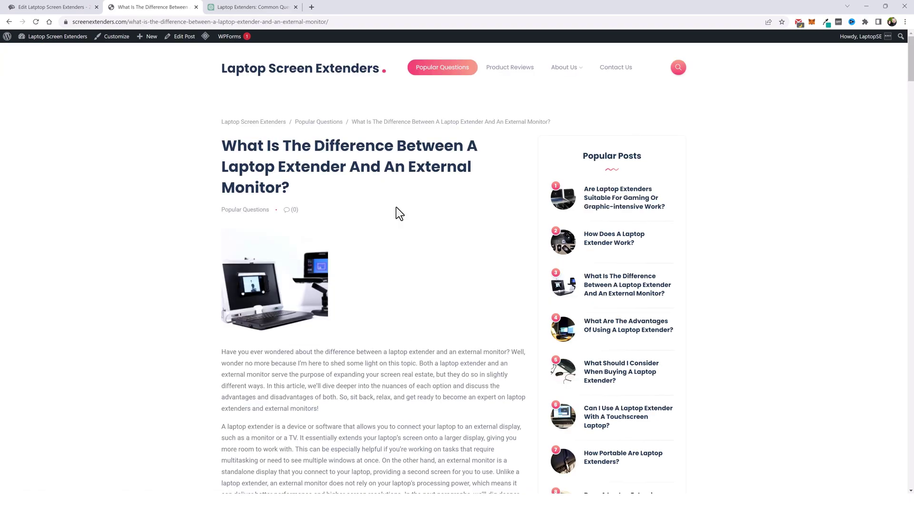
pyautogui.scroll(-5, 428, 287)
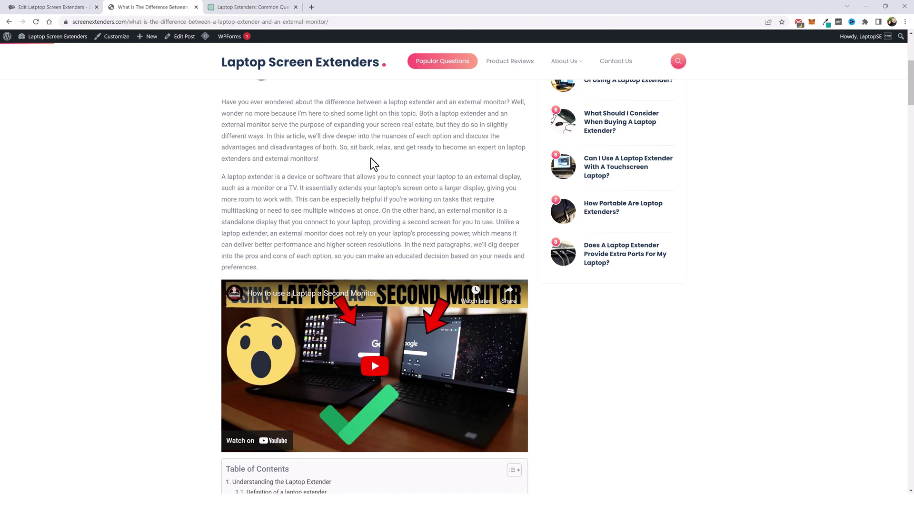
pyautogui.scroll(-2, 333, 193)
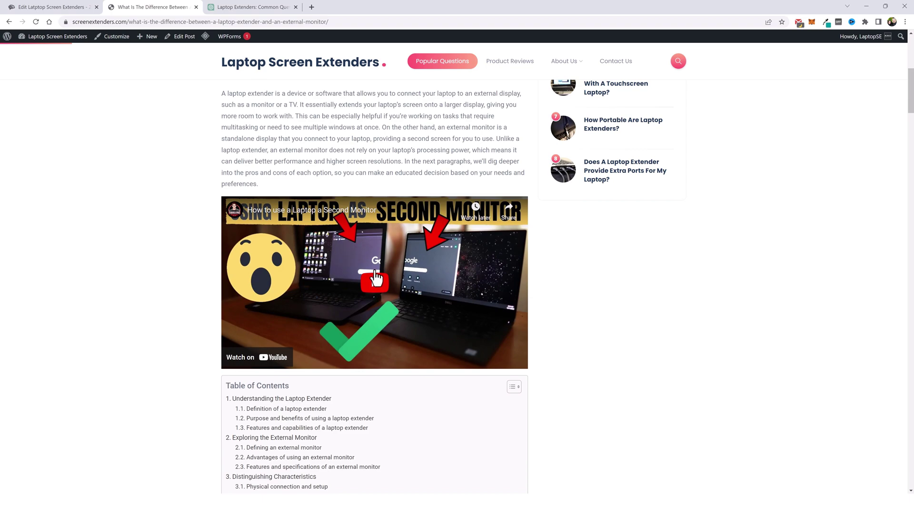
pyautogui.scroll(-8, 137, 315)
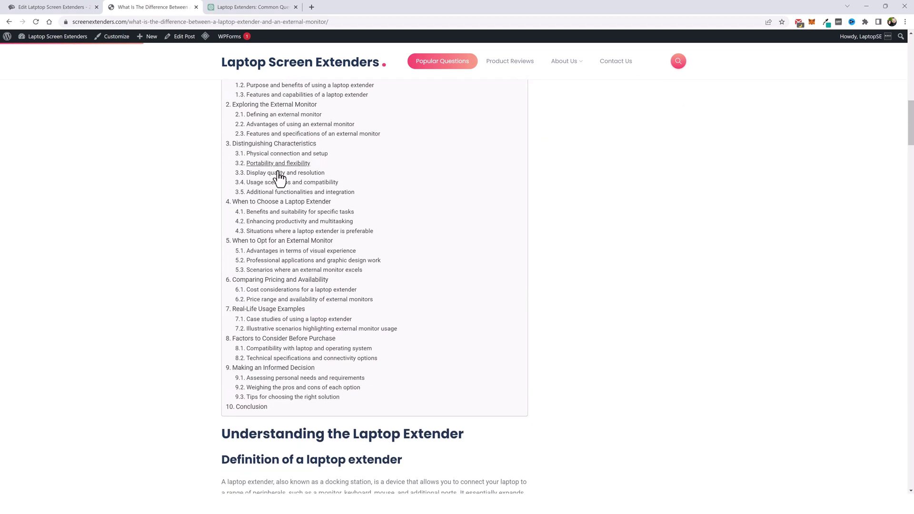
pyautogui.scroll(1, 281, 233)
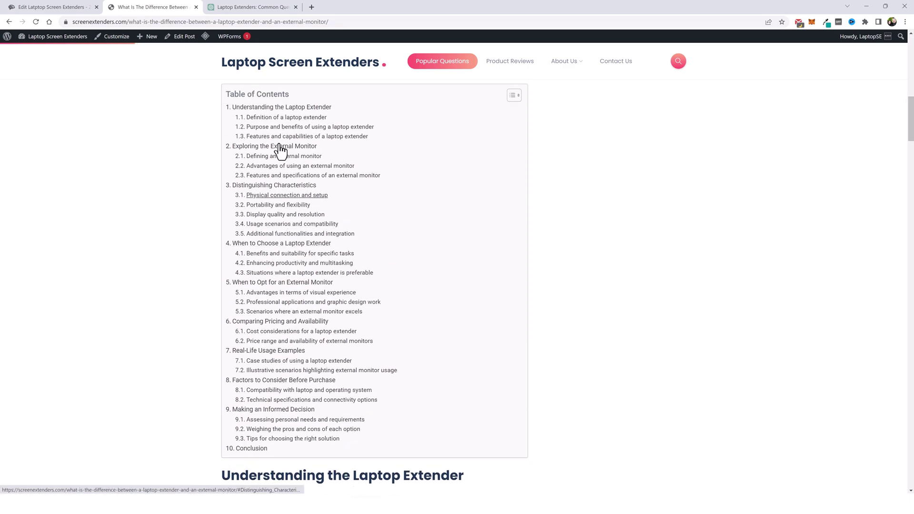
pyautogui.click(287, 308)
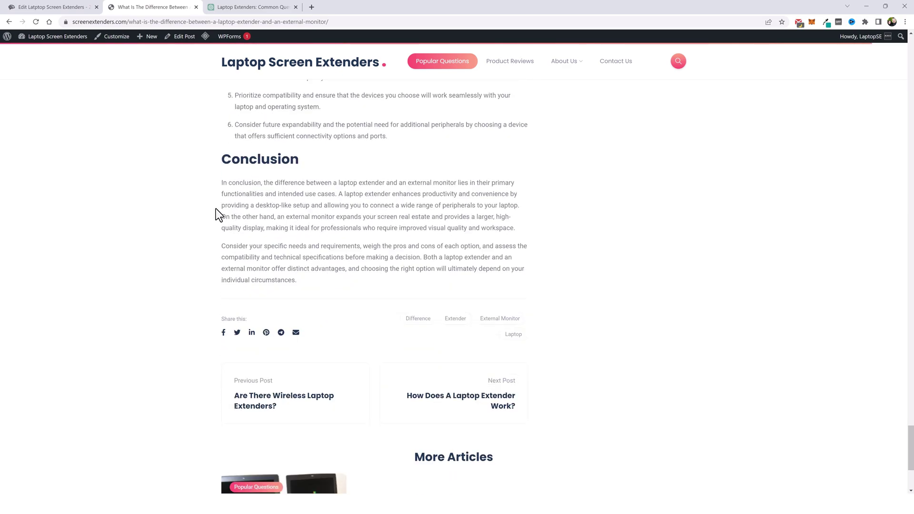
pyautogui.click(506, 62)
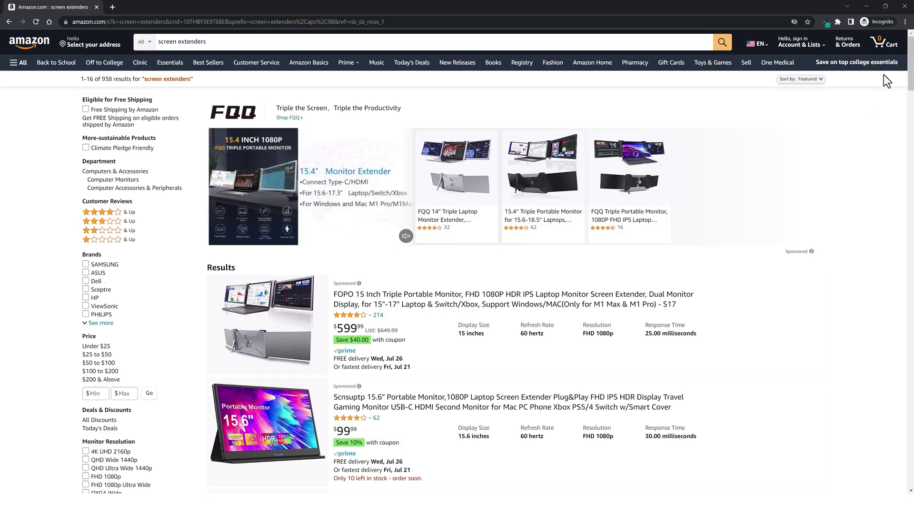
# Copy the Amazon 'screen extenders' search results URL from the address bar.
pyautogui.moveTo(909, 58); pyautogui.dragTo(900, 379)
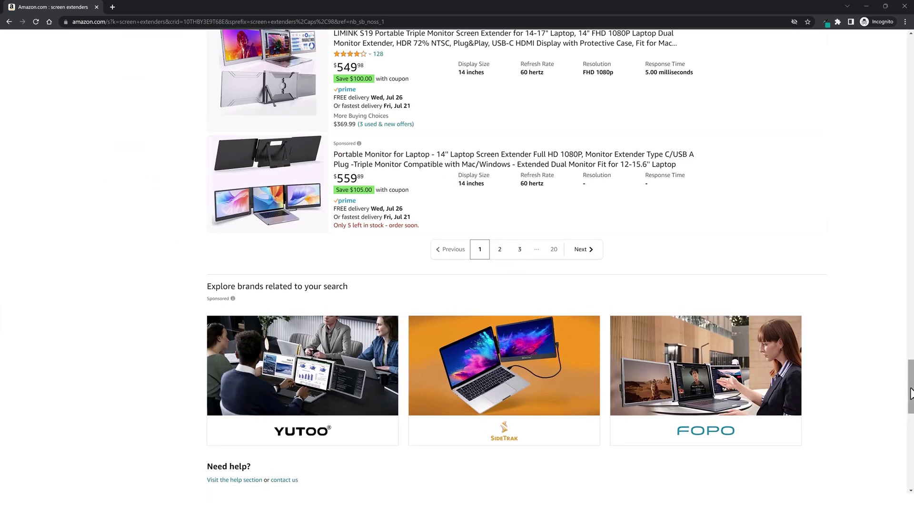
pyautogui.scroll(5, 910, 394)
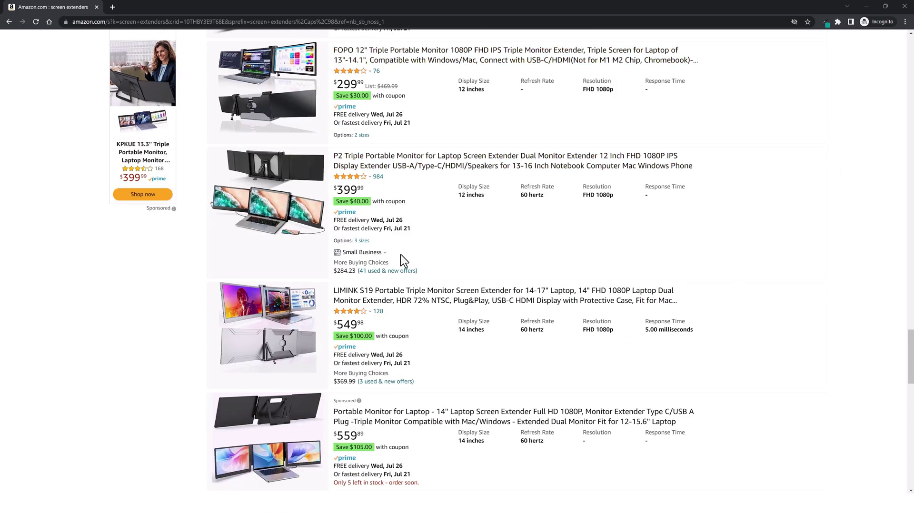
pyautogui.moveTo(911, 367); pyautogui.dragTo(890, 73)
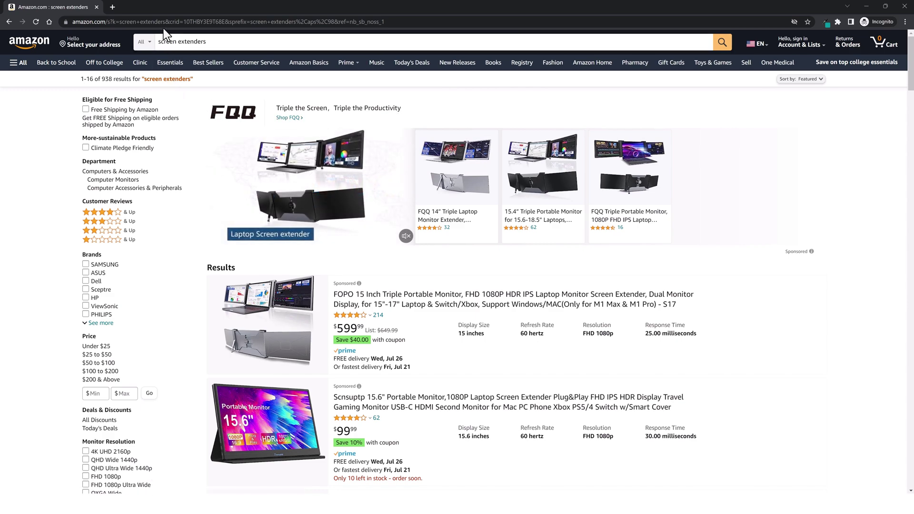
pyautogui.click(153, 26)
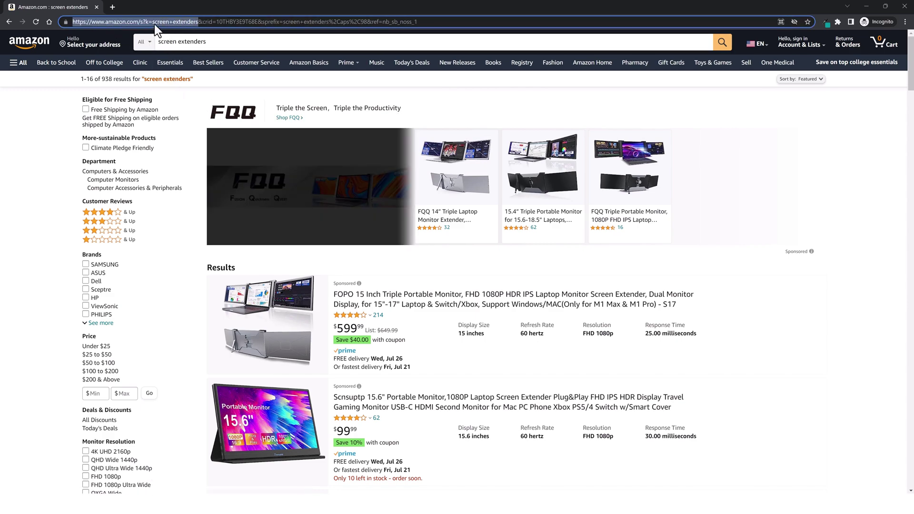
pyautogui.rightClick(170, 24)
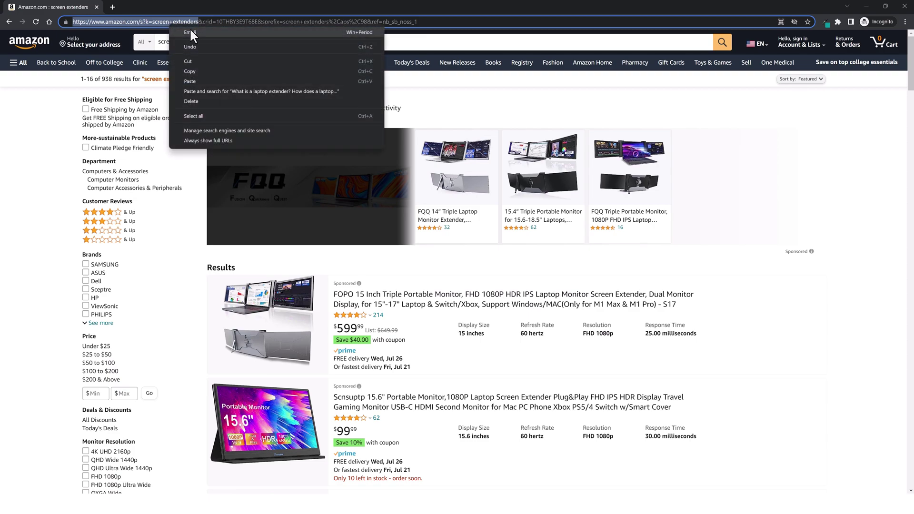
pyautogui.click(191, 71)
# Paste the Amazon search URL as the source and name the campaign 'Laptop Extenders 100'.
pyautogui.hotkey('alt', 'Tab')
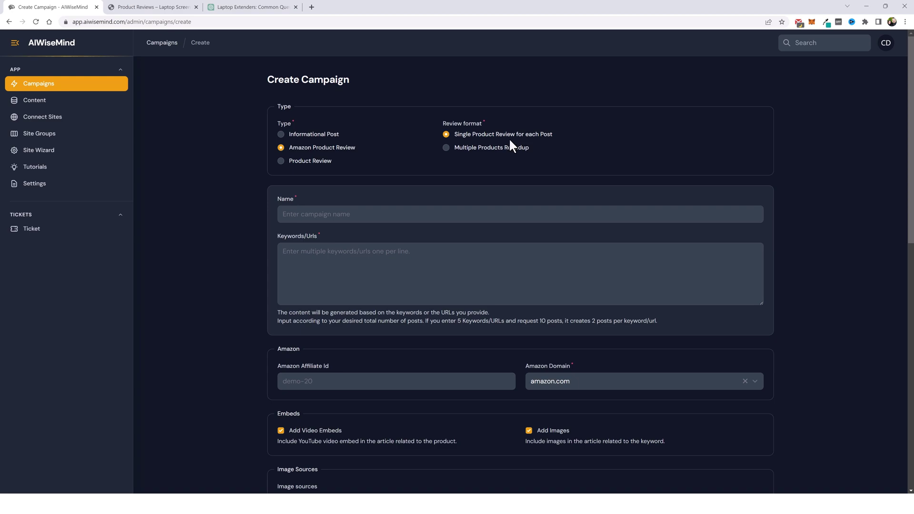
pyautogui.click(313, 259)
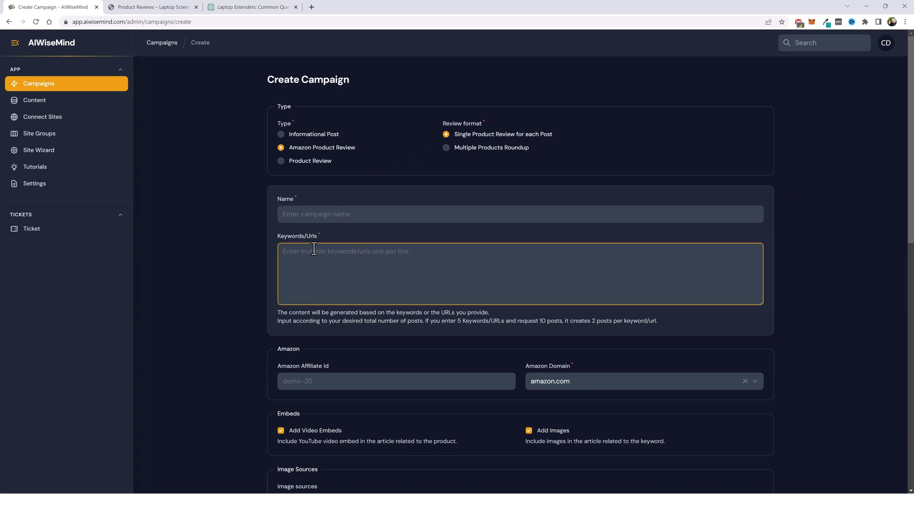
pyautogui.hotkey('ctrl', 'v')
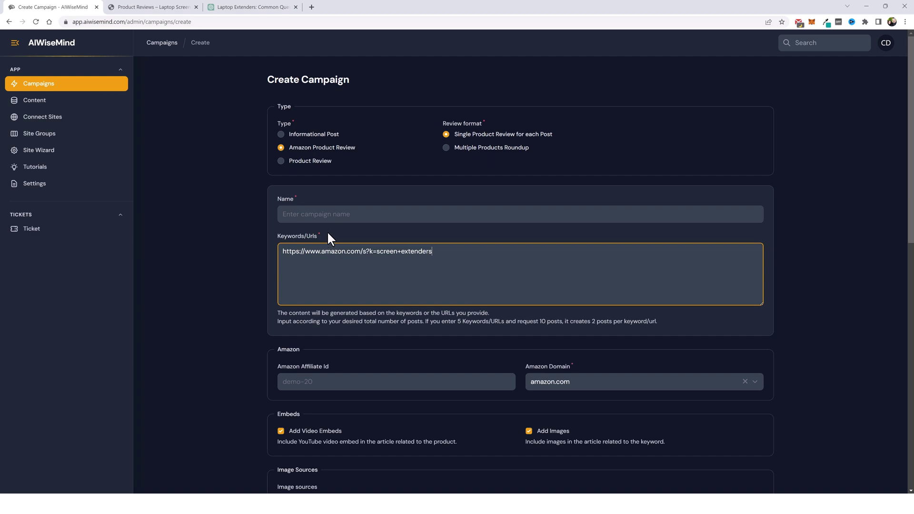
pyautogui.click(315, 214)
pyautogui.hotkey('ctrl', 'v')
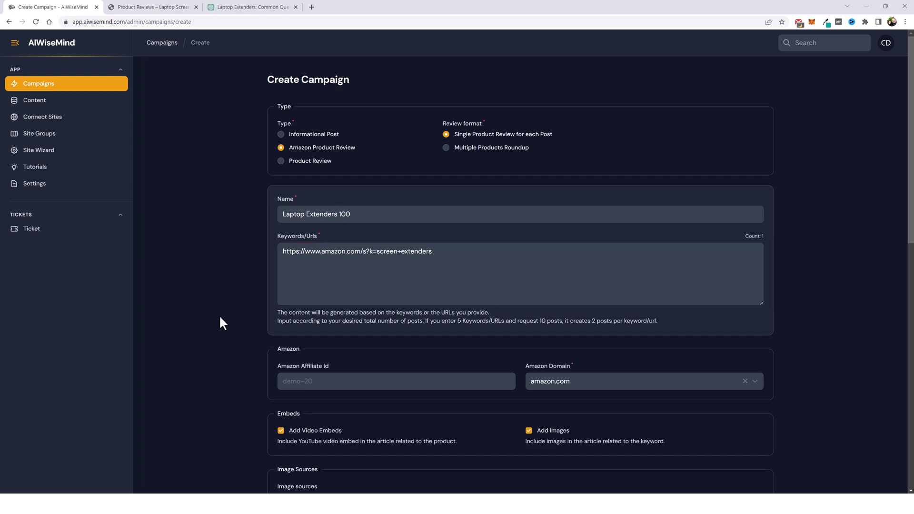
# Enter the Amazon affiliate ID and keep amazon.com as the marketplace.
pyautogui.scroll(-3, 220, 324)
pyautogui.scroll(-2, 220, 324)
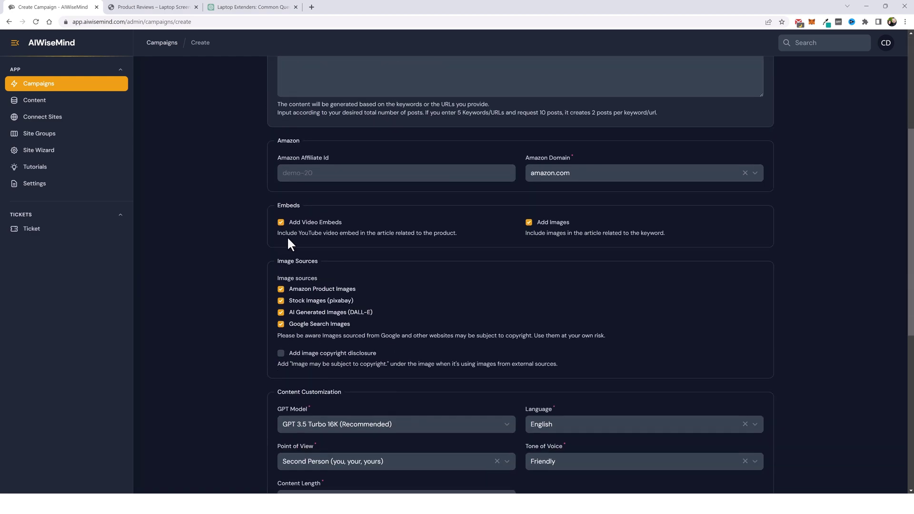
pyautogui.click(335, 176)
pyautogui.hotkey('ctrl', 'v')
pyautogui.click(577, 181)
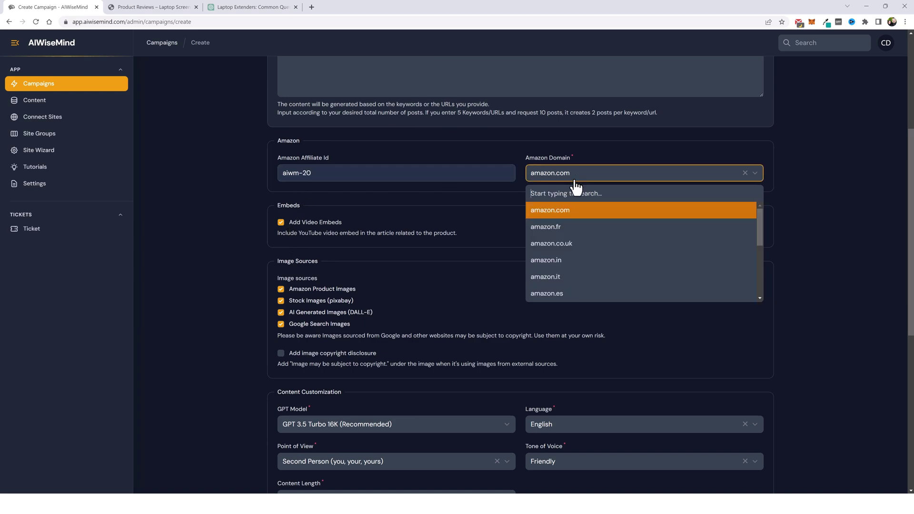
pyautogui.click(477, 189)
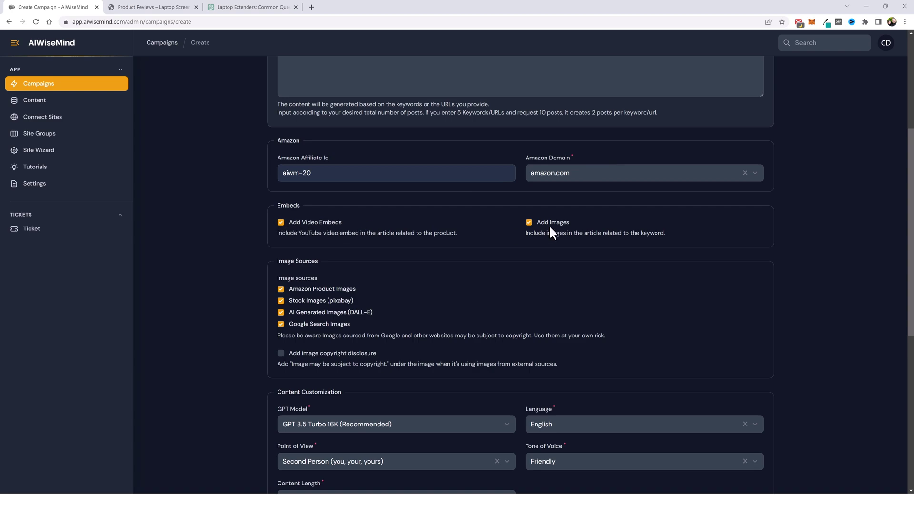
# Use Amazon product images only and set the total number of posts to 100.
pyautogui.scroll(-3, 334, 224)
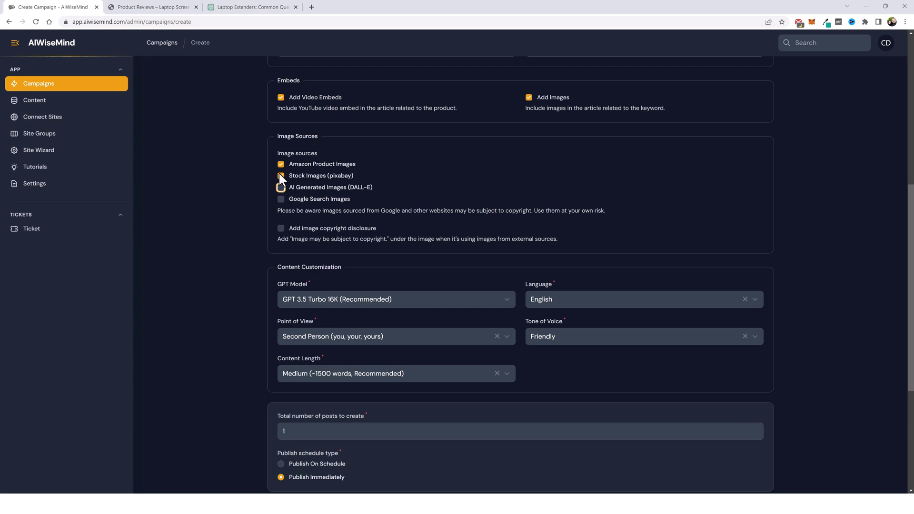
pyautogui.click(221, 221)
pyautogui.scroll(-3, 238, 286)
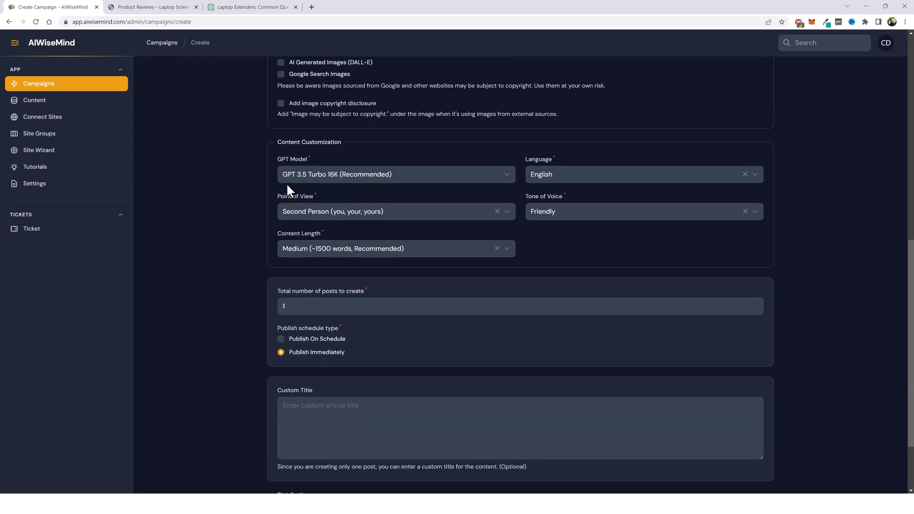
pyautogui.scroll(-2, 238, 285)
pyautogui.scroll(3, 265, 257)
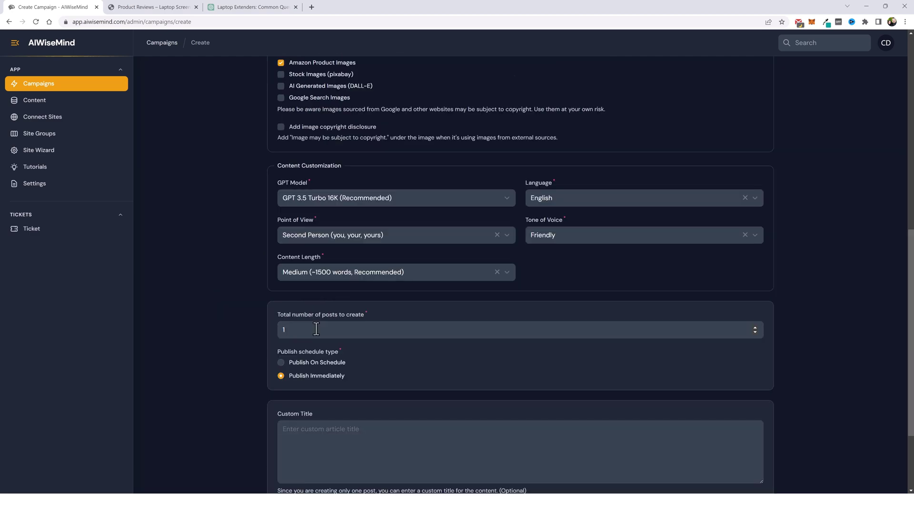
pyautogui.click(319, 329)
pyautogui.write('00')
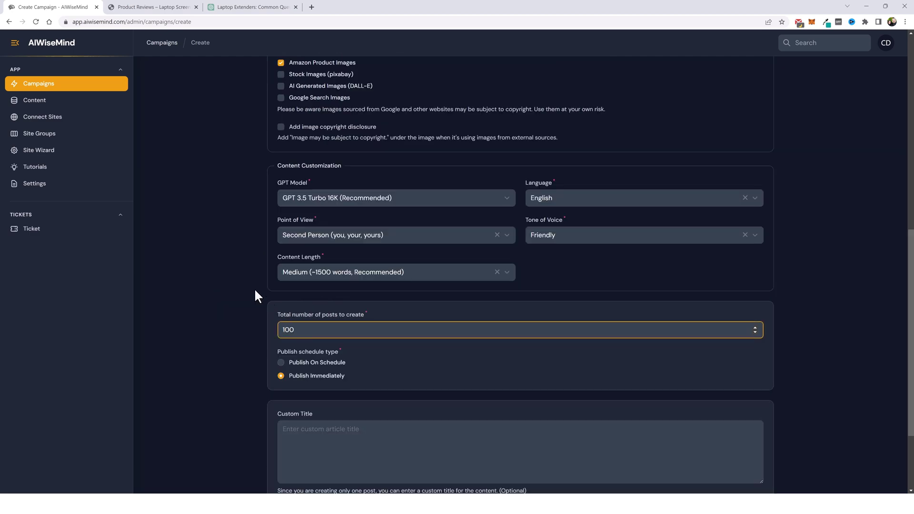
pyautogui.click(251, 289)
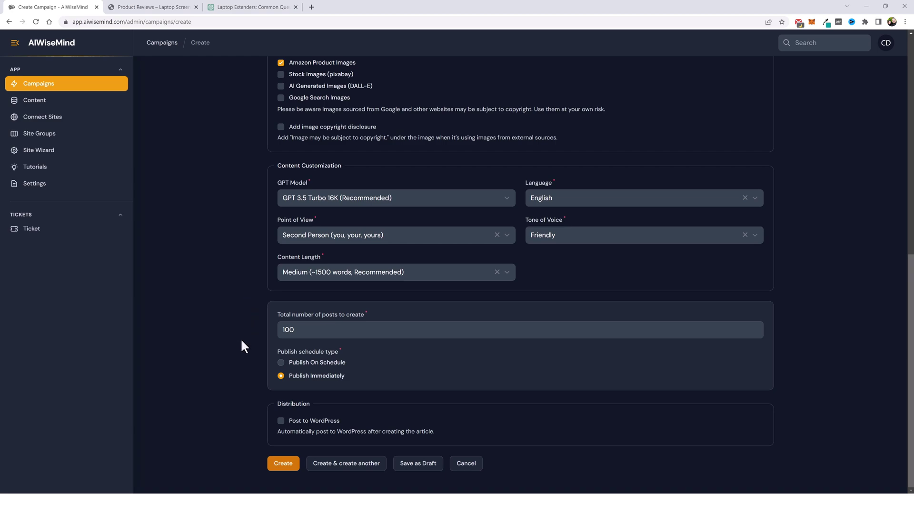
# Enable posting to WordPress with Laptop Screen Extenders as the target site.
pyautogui.click(280, 421)
pyautogui.scroll(-5, 310, 303)
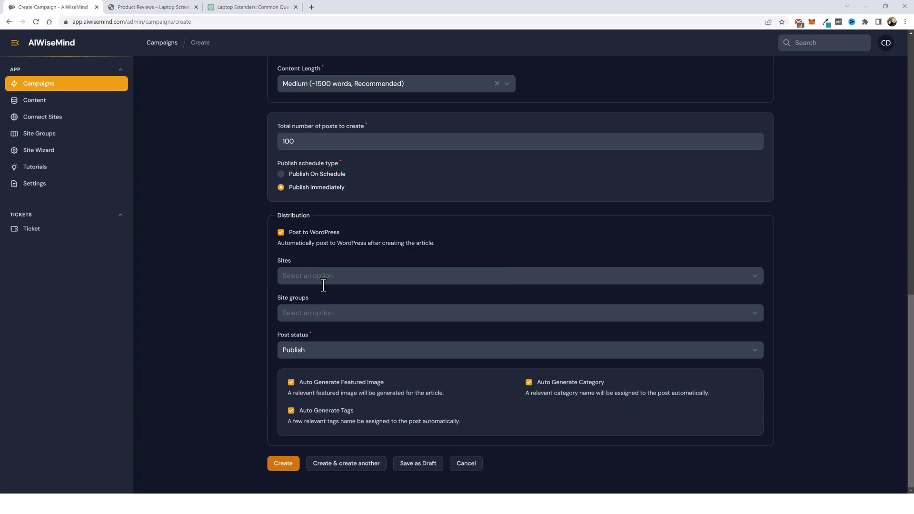
pyautogui.click(326, 283)
pyautogui.click(331, 325)
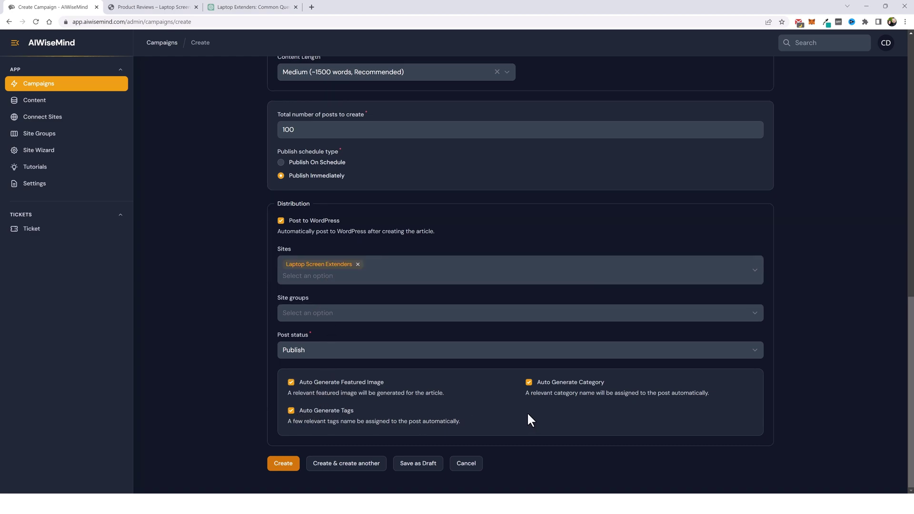
# Turn off auto-generated categories and file posts under Product Reviews.
pyautogui.click(529, 383)
pyautogui.scroll(-2, 493, 381)
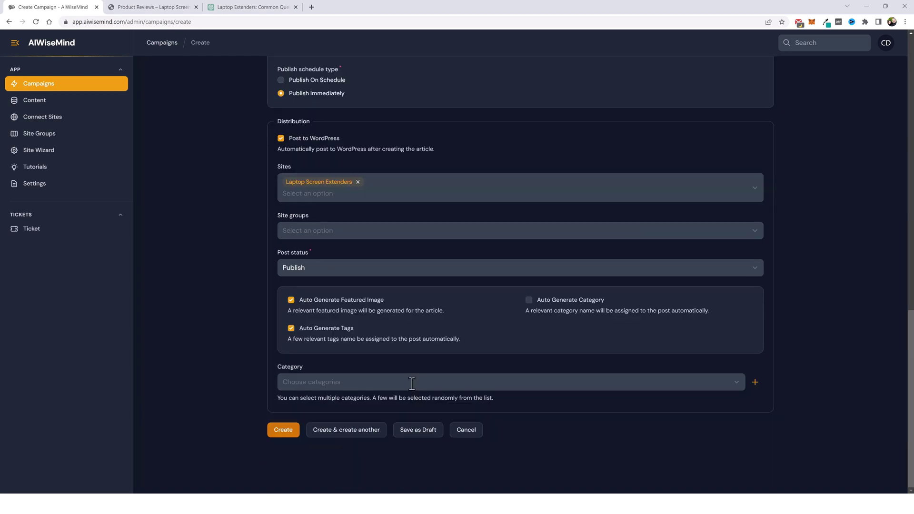
pyautogui.click(412, 381)
pyautogui.scroll(-3, 404, 417)
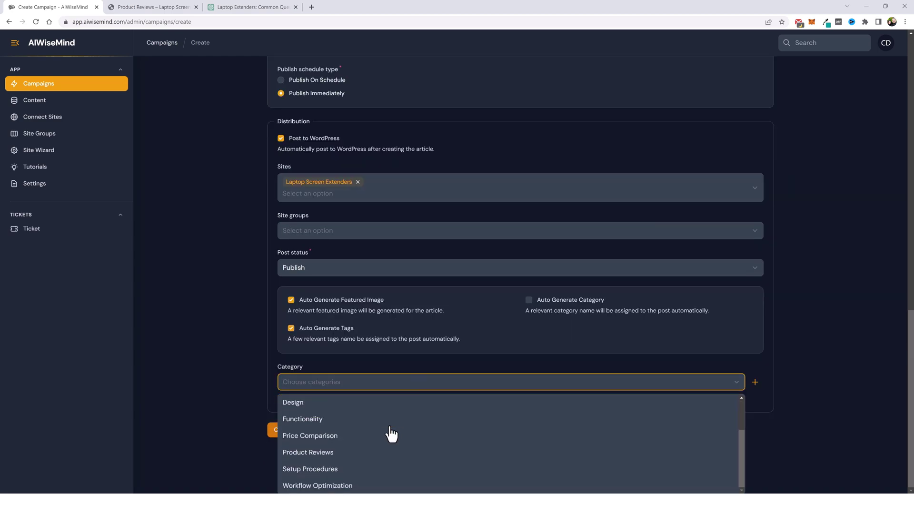
pyautogui.click(324, 458)
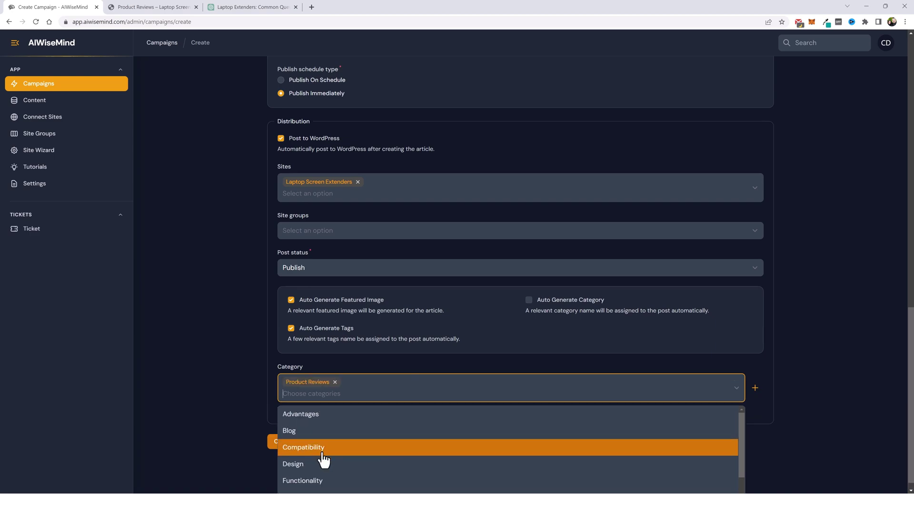
pyautogui.click(407, 360)
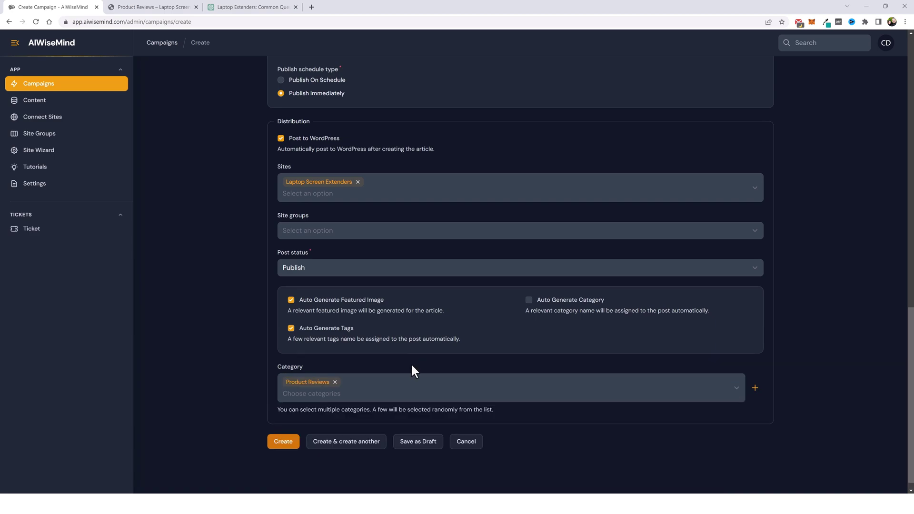
# Publish on a schedule of 5 posts every day and create the campaign.
pyautogui.scroll(4, 333, 333)
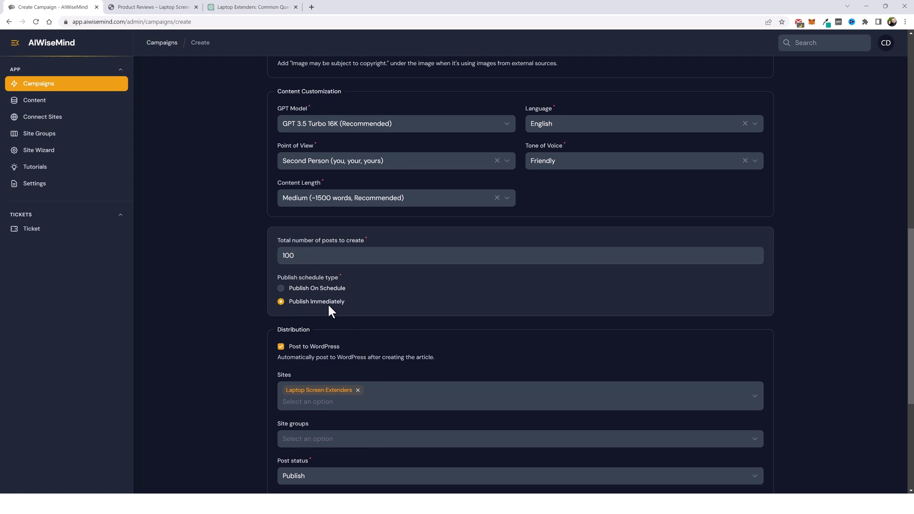
pyautogui.click(281, 288)
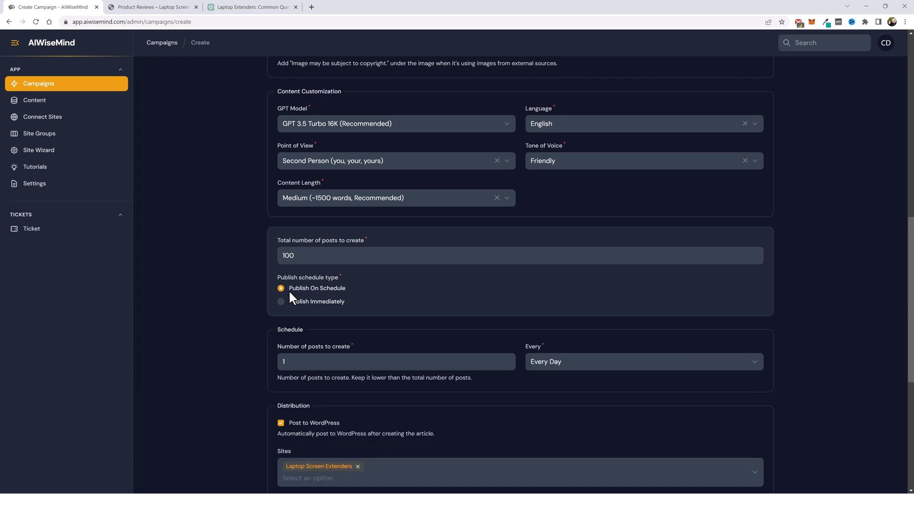
pyautogui.moveTo(305, 362); pyautogui.dragTo(274, 358)
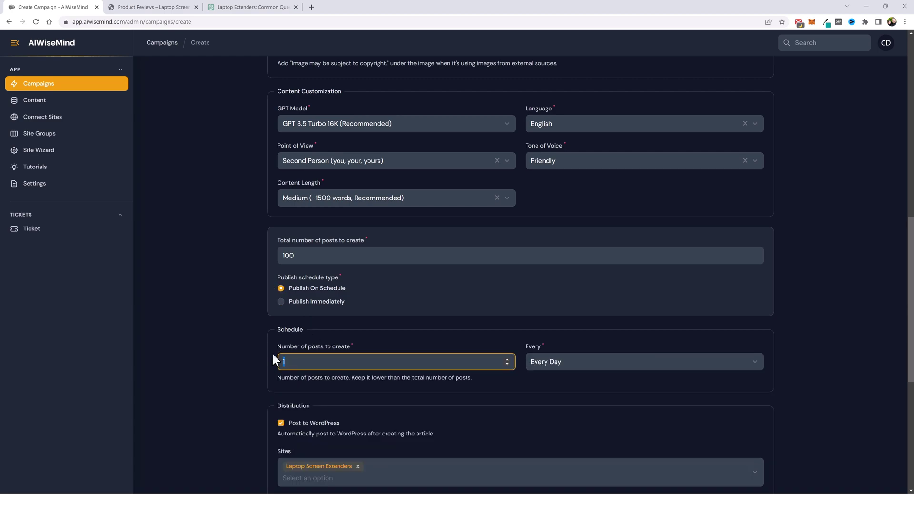
pyautogui.write('5')
pyautogui.click(500, 394)
pyautogui.scroll(-5, 459, 404)
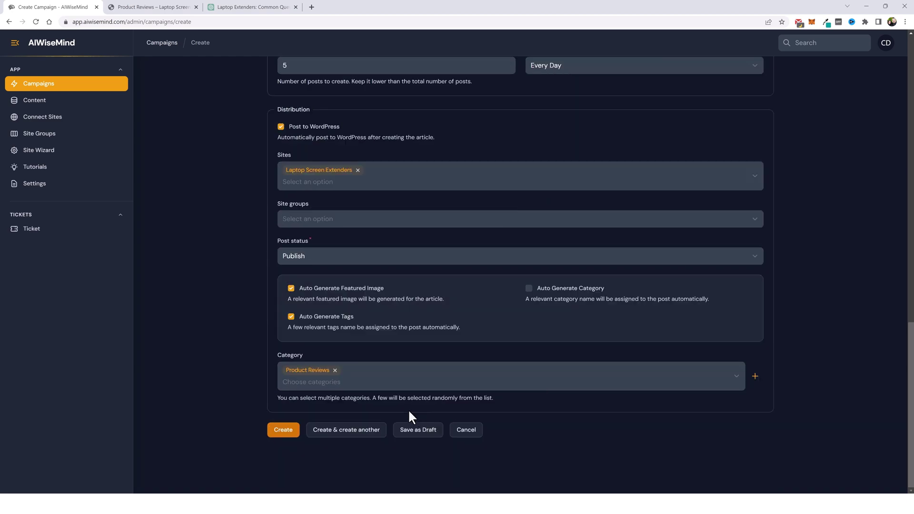
pyautogui.click(283, 430)
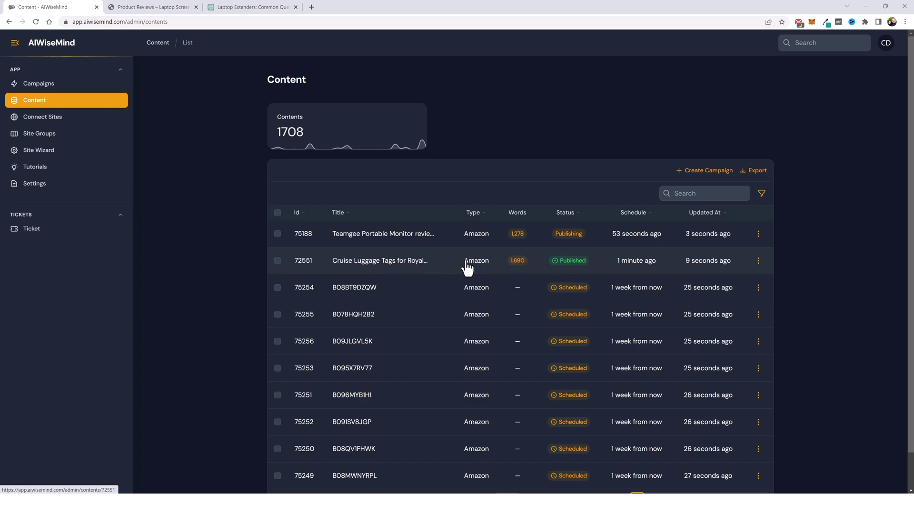
# Reload the content list so review 75188 shows as Published.
pyautogui.scroll(-1, 462, 295)
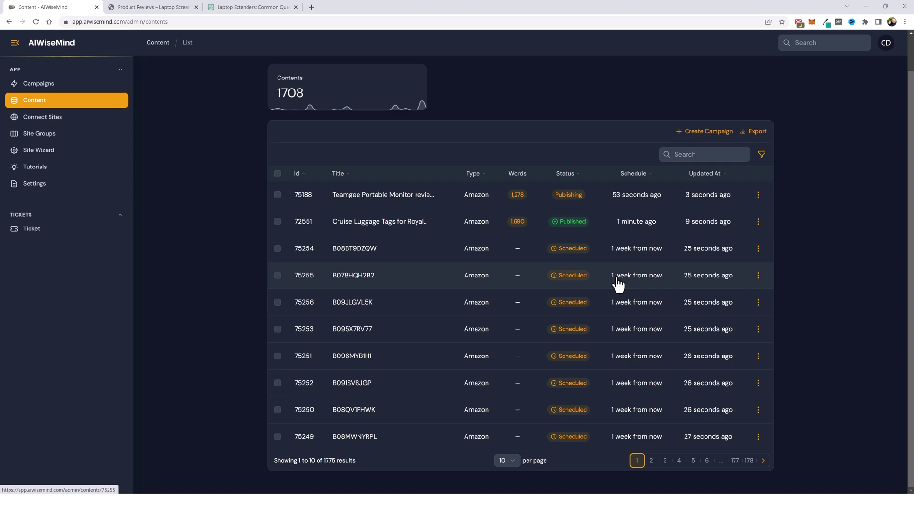
pyautogui.scroll(1, 537, 316)
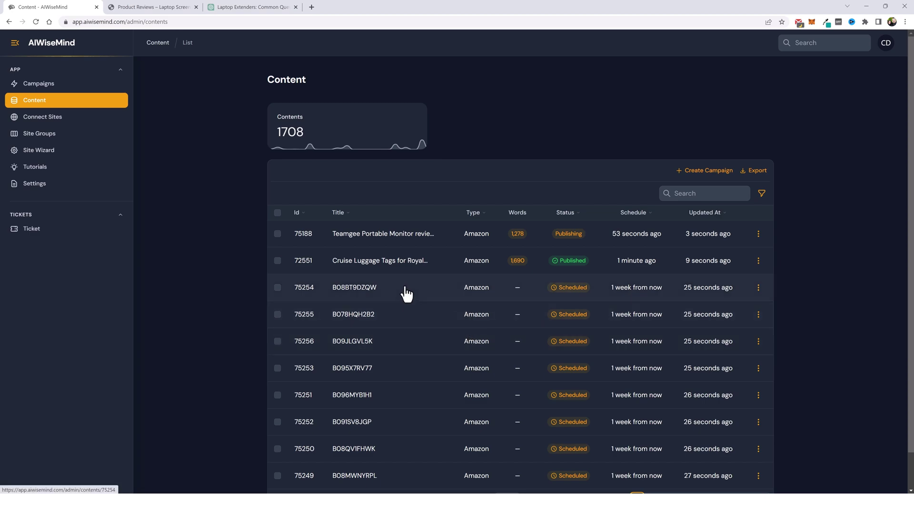
pyautogui.click(31, 104)
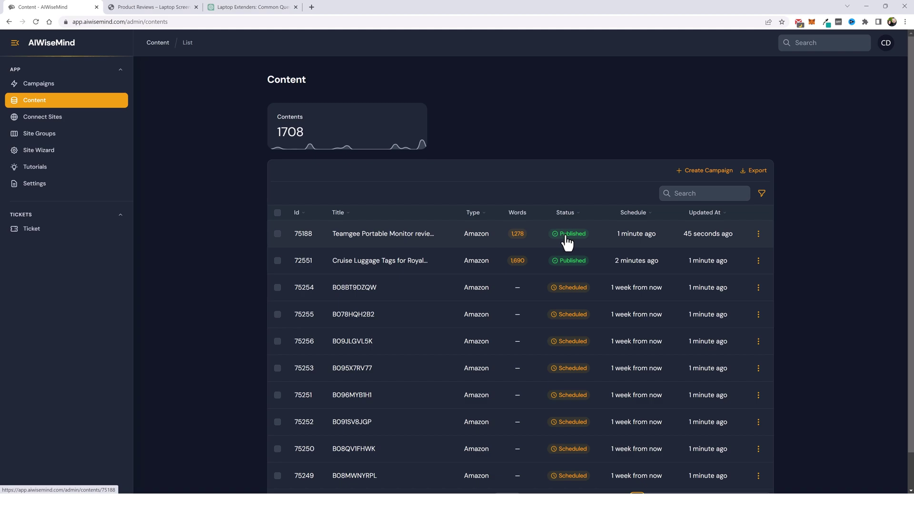
# Open the Actions menu for review 75188.
pyautogui.click(760, 241)
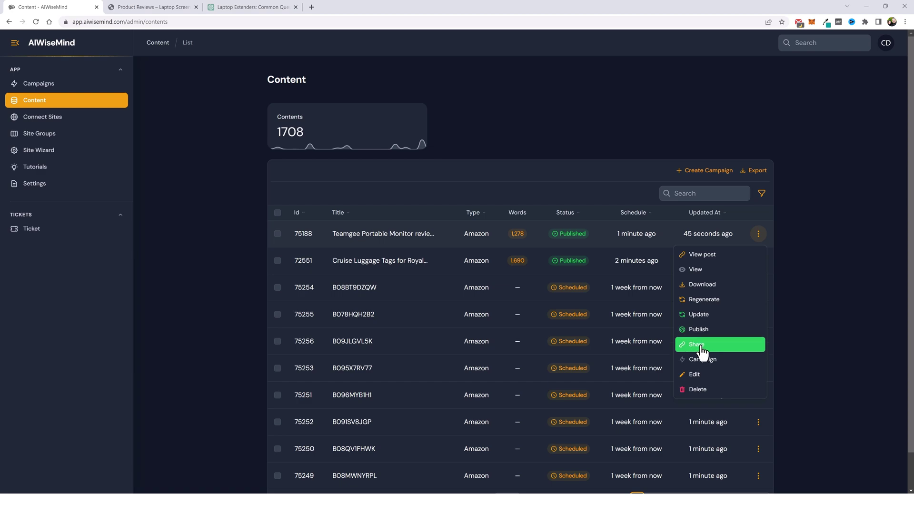
# View the live Teamgee Portable Monitor review post and scroll through it.
pyautogui.click(703, 257)
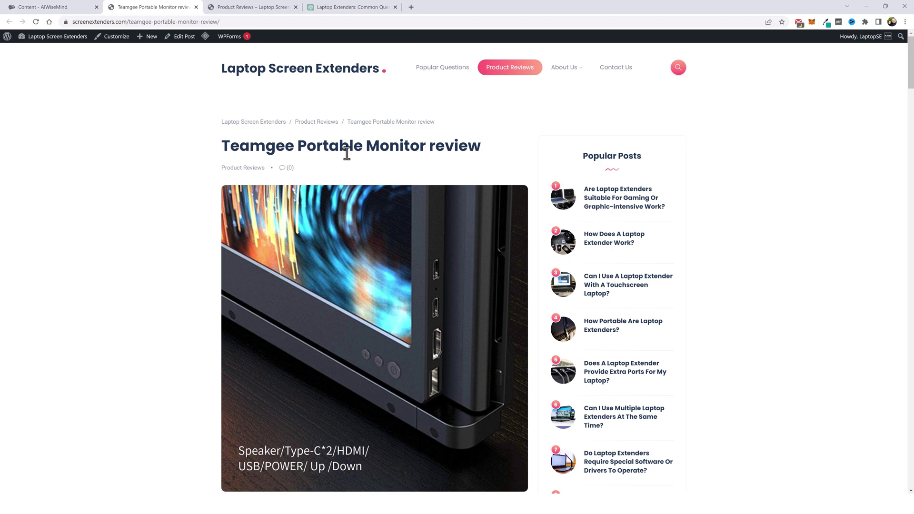
pyautogui.scroll(-2, 202, 300)
pyautogui.scroll(-7, 122, 309)
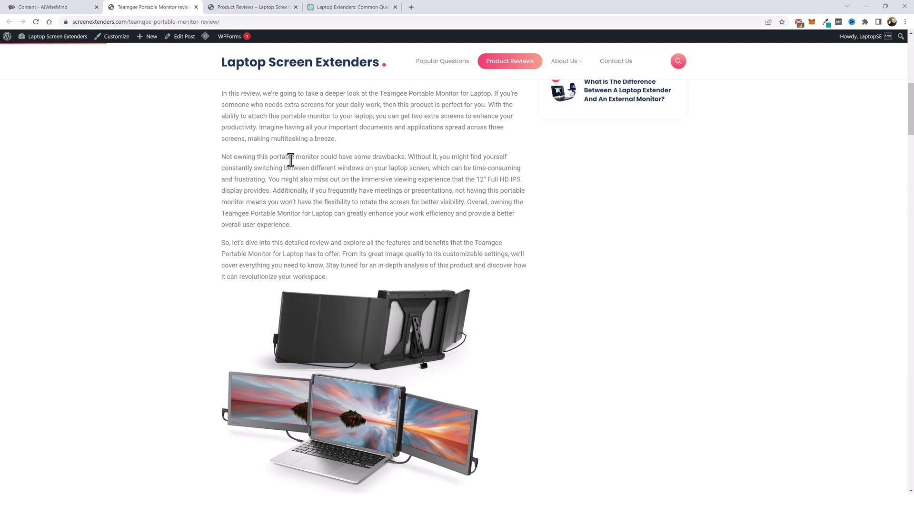
pyautogui.scroll(-5, 289, 167)
pyautogui.scroll(-5, 133, 262)
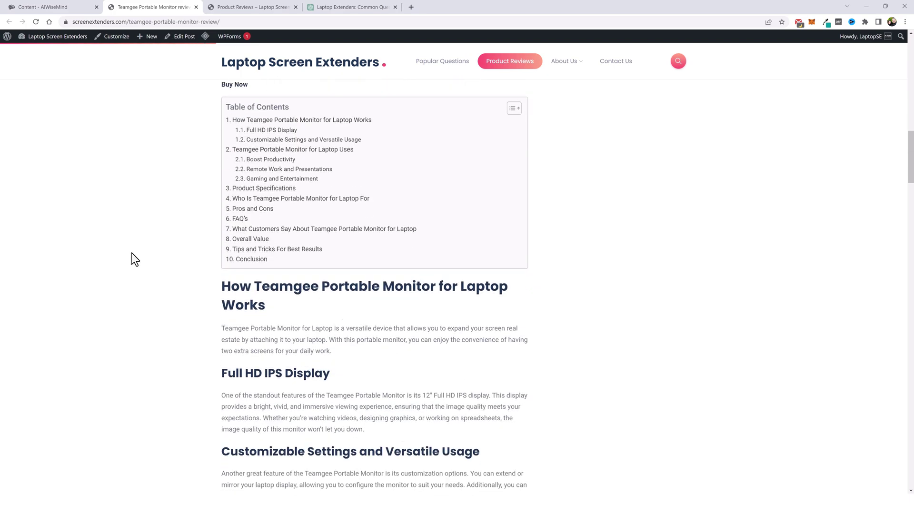
pyautogui.scroll(1, 283, 176)
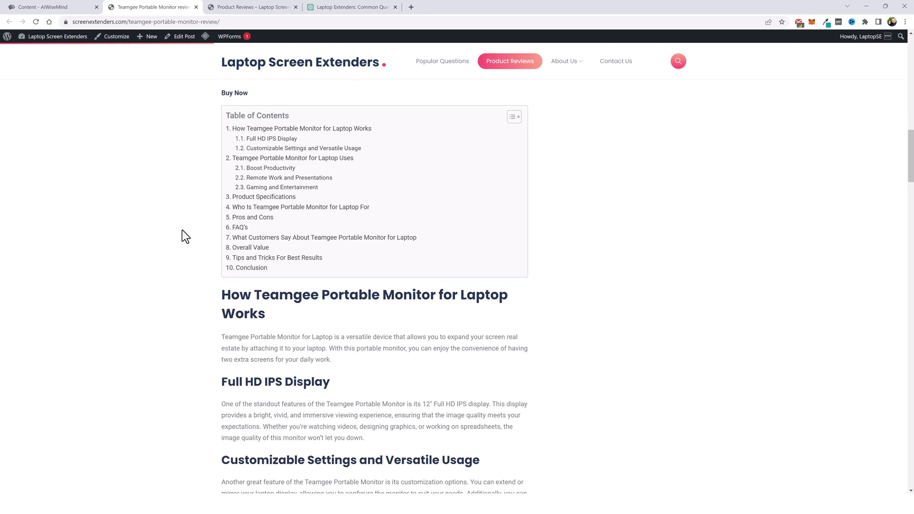
pyautogui.scroll(-5, 167, 264)
pyautogui.scroll(-3, 301, 260)
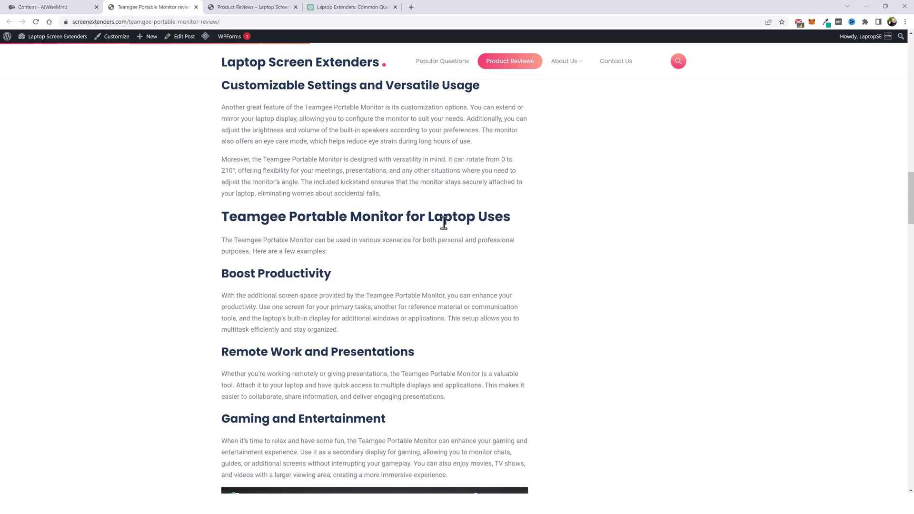
pyautogui.scroll(-6, 308, 318)
pyautogui.scroll(-6, 249, 318)
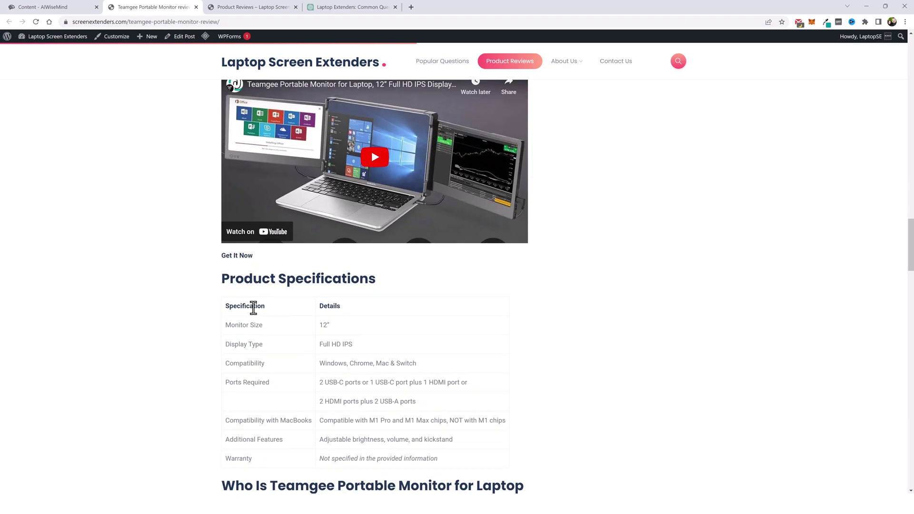
pyautogui.scroll(4, 369, 172)
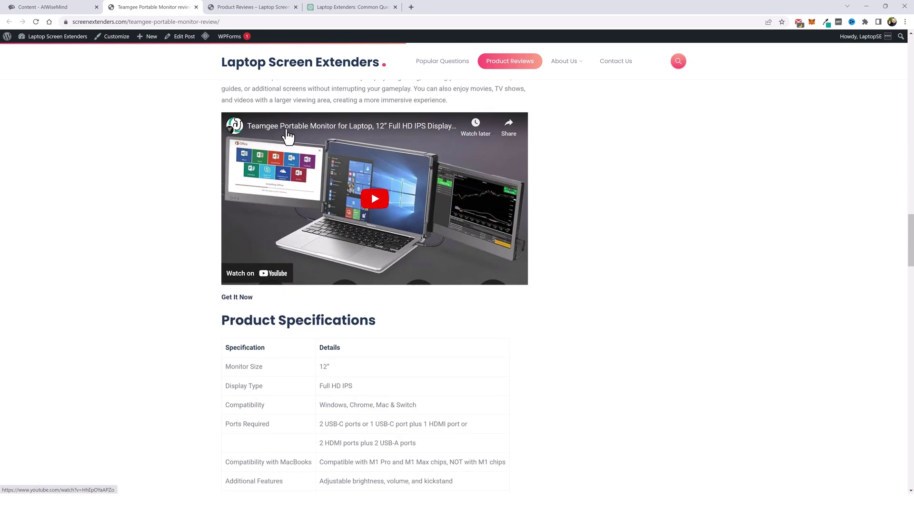
pyautogui.scroll(-2, 160, 315)
pyautogui.scroll(-5, 164, 317)
pyautogui.scroll(-7, 174, 284)
pyautogui.scroll(-9, 276, 279)
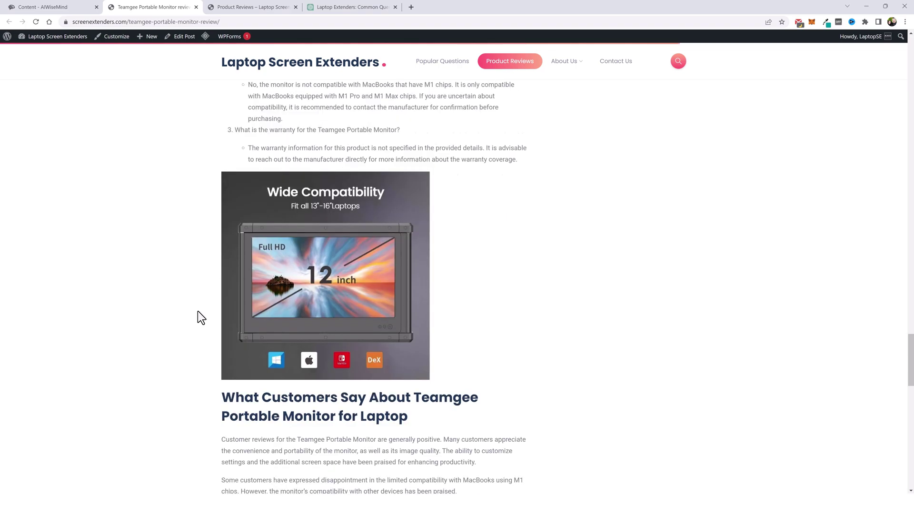
pyautogui.scroll(-4, 321, 300)
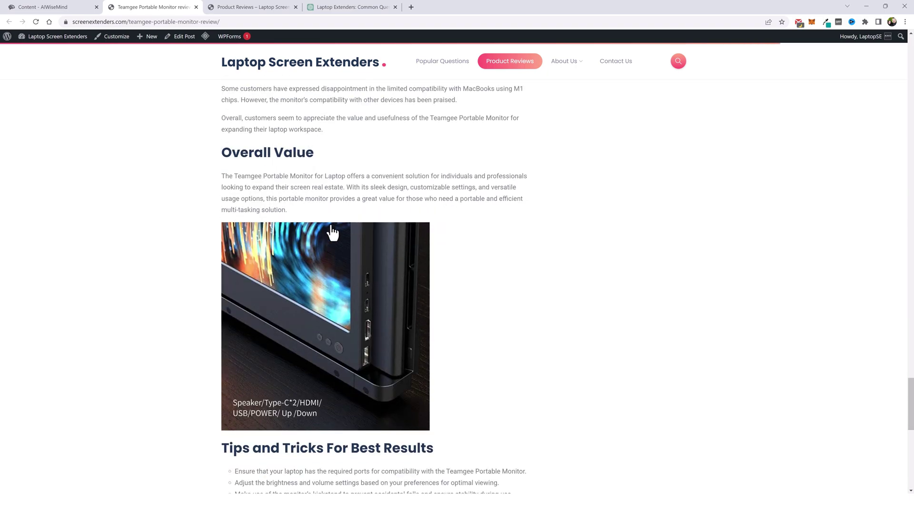
pyautogui.scroll(-4, 187, 342)
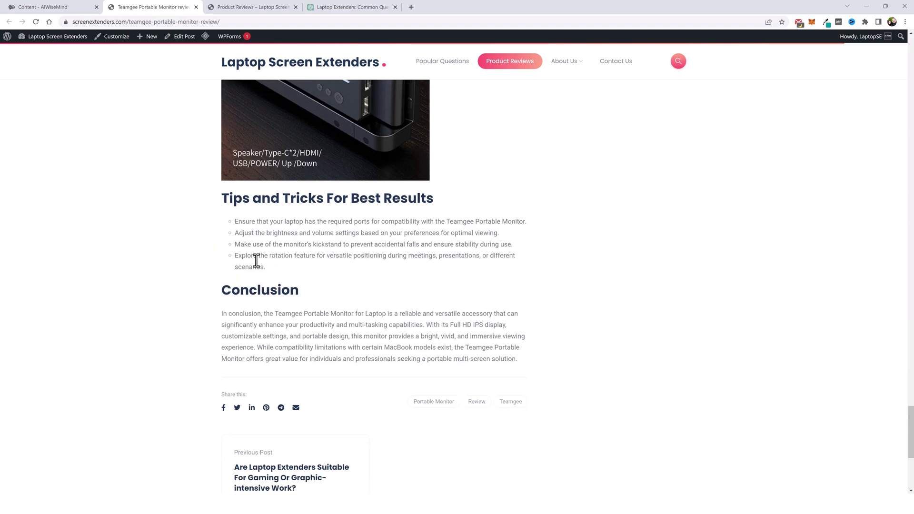
pyautogui.scroll(15, 407, 323)
pyautogui.scroll(20, 458, 313)
pyautogui.scroll(15, 460, 322)
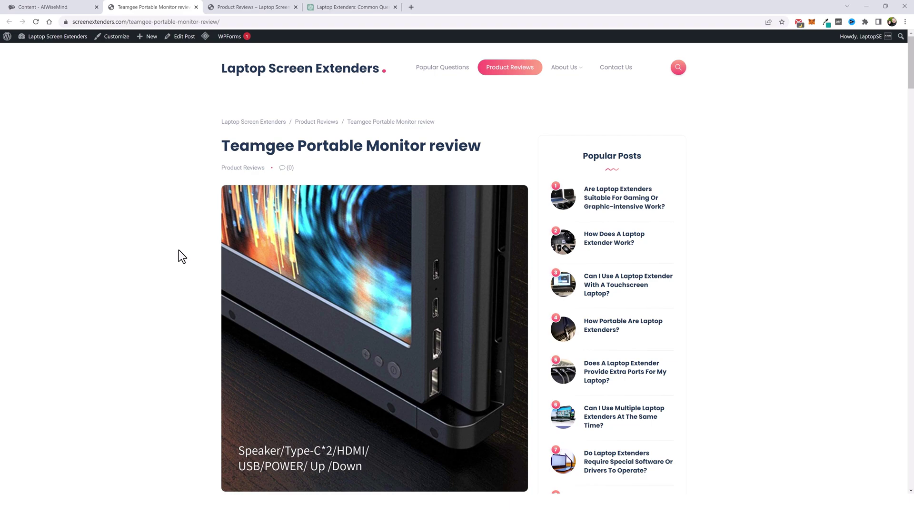
pyautogui.click(285, 72)
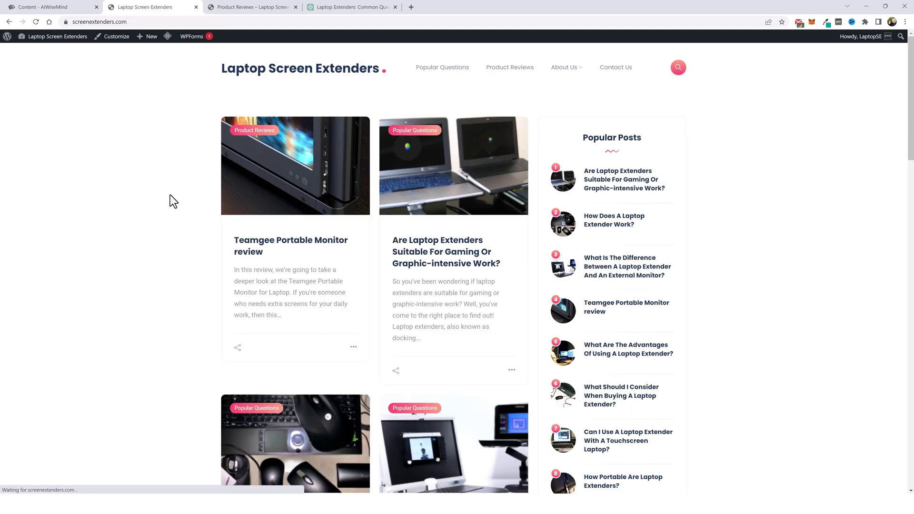